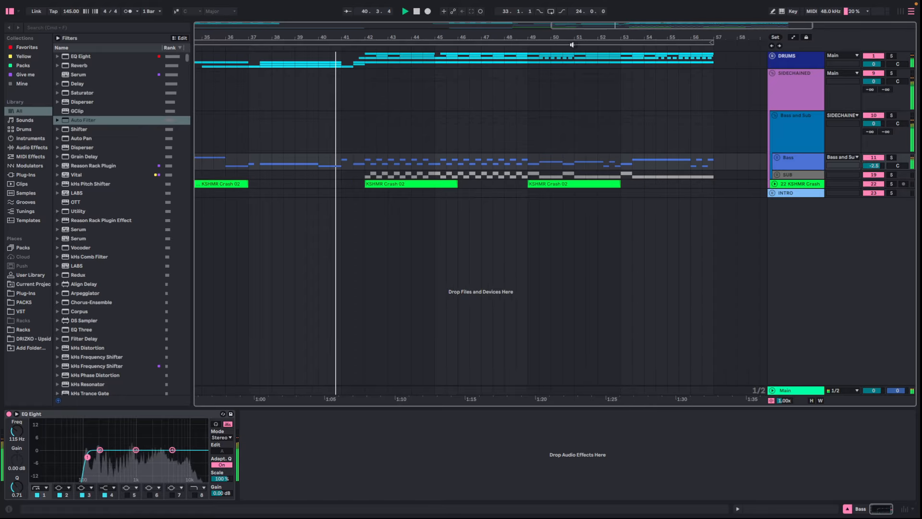
Expand the Bass group and open the Reason Rack Plugin on track 13 to view its device rack.
left_click(775, 115)
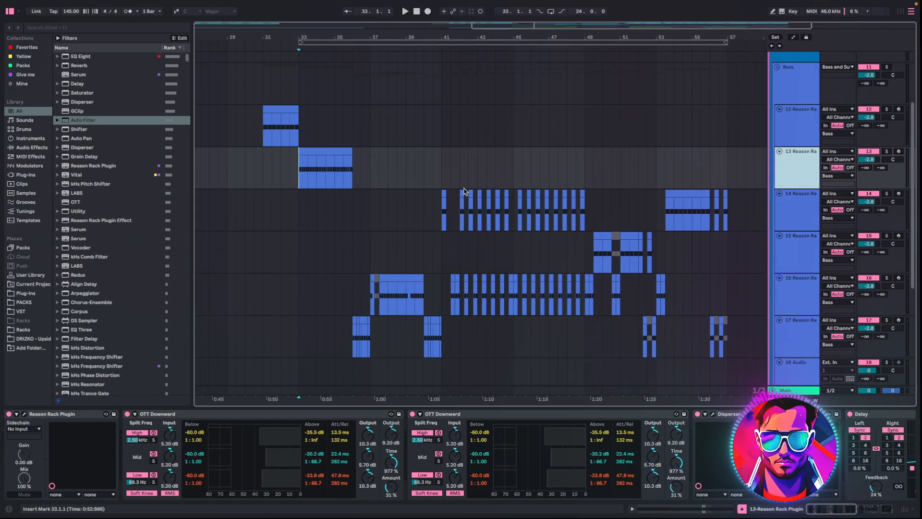
left_click(24, 414)
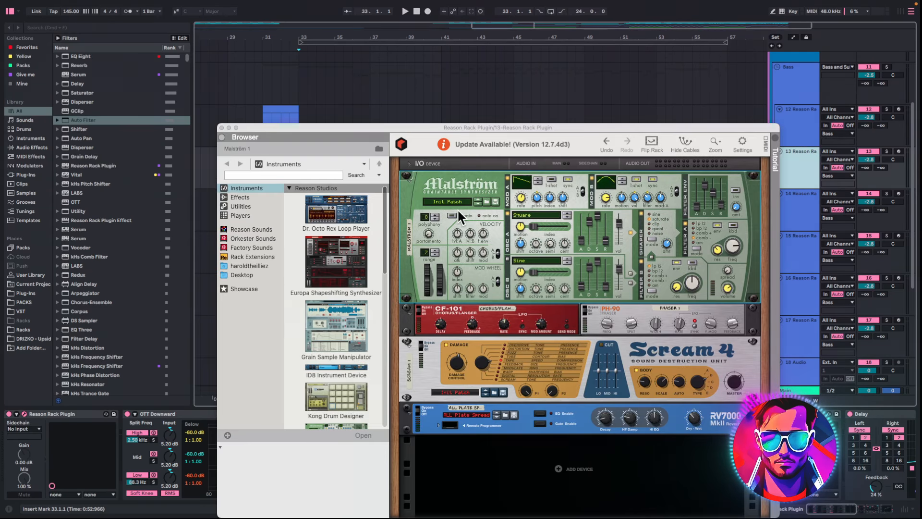
left_click_drag(497, 130, 510, 172)
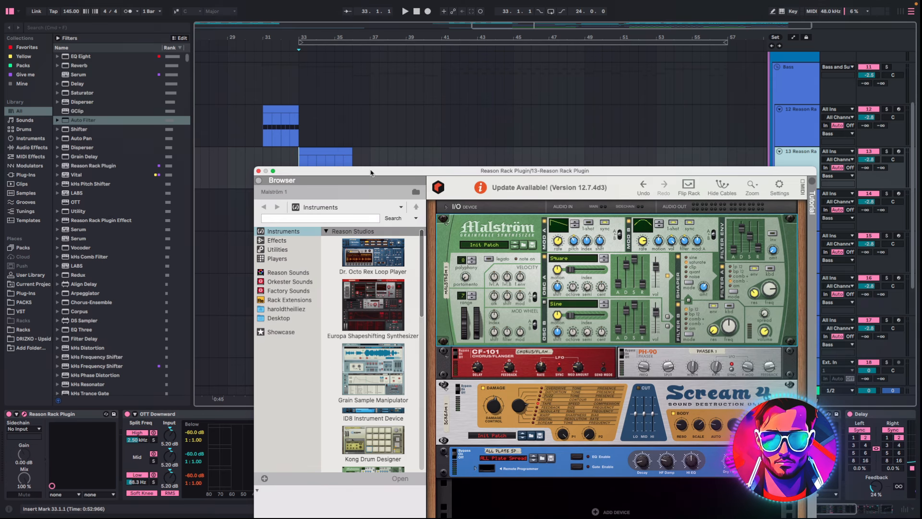
left_click_drag(393, 175, 362, 138)
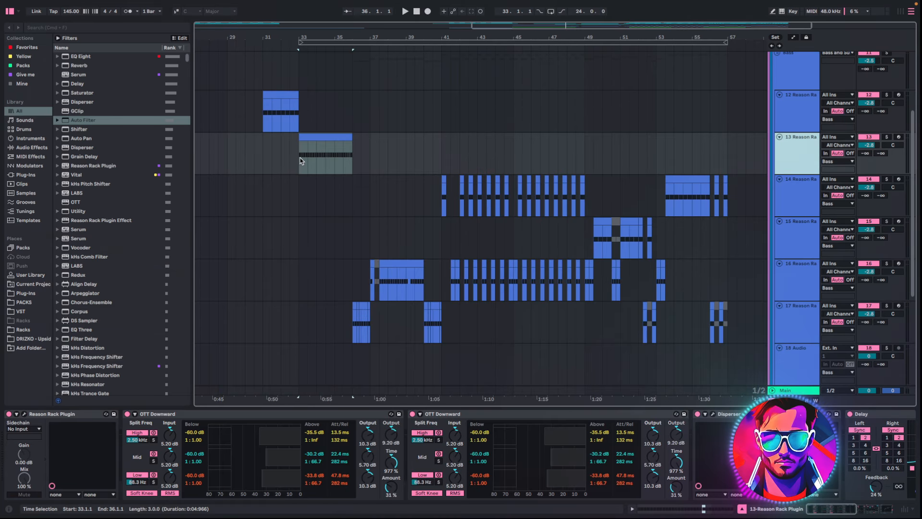
Select the clip starting at bar 33 on track 13 and audition that track soloed.
left_click(299, 163)
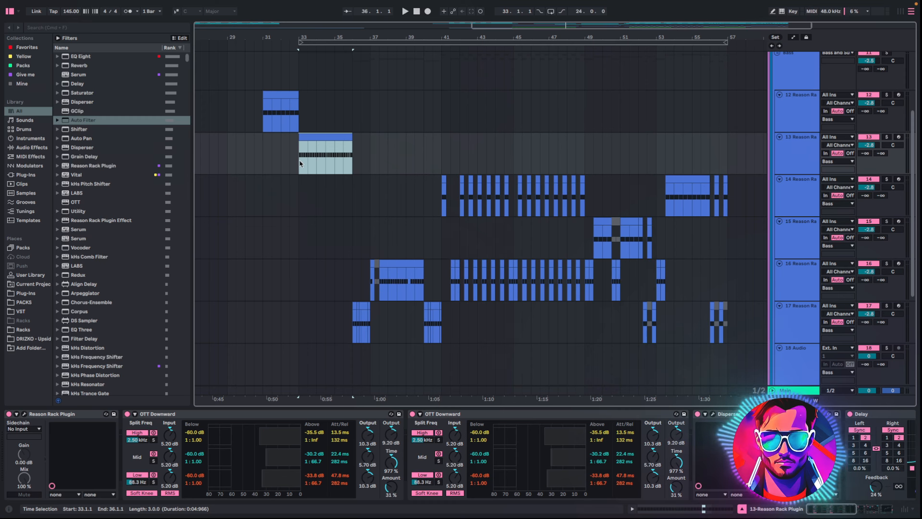
key("space")
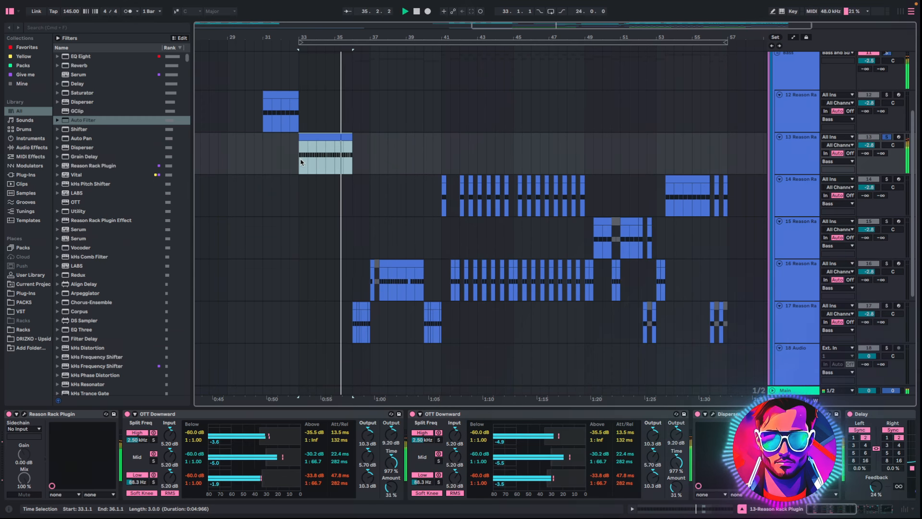
key("space")
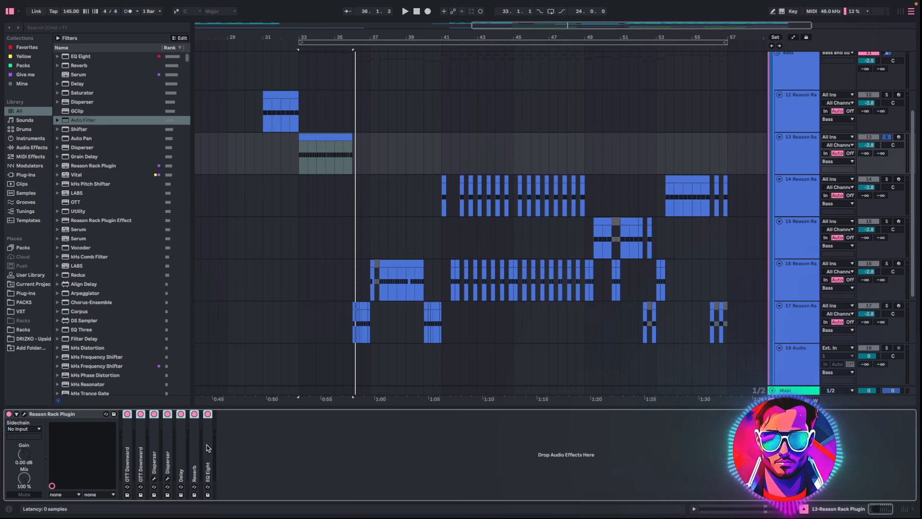
Bypass the CF-101, PH-90, Scream 4 and RV7000 effects in track 13's rack and audition the Malström alone.
left_click(24, 413)
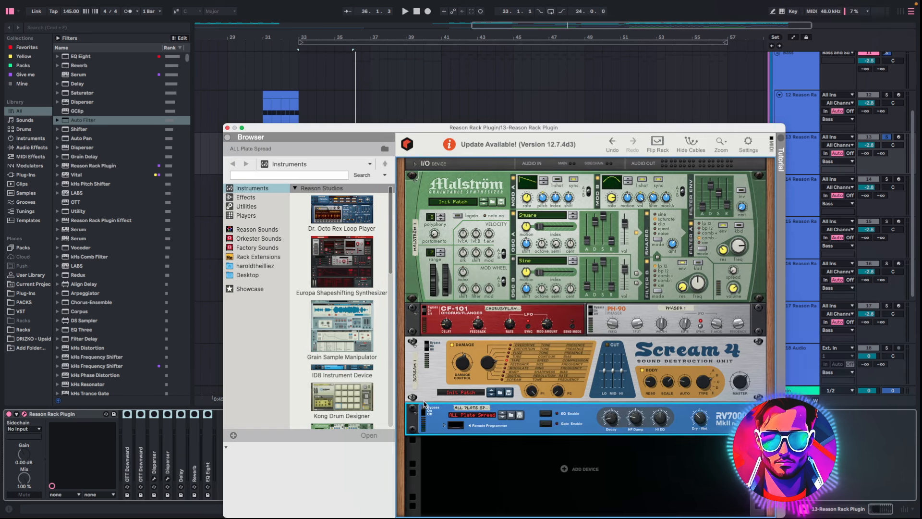
left_click_drag(426, 347, 425, 296)
left_click_drag(590, 311, 590, 302)
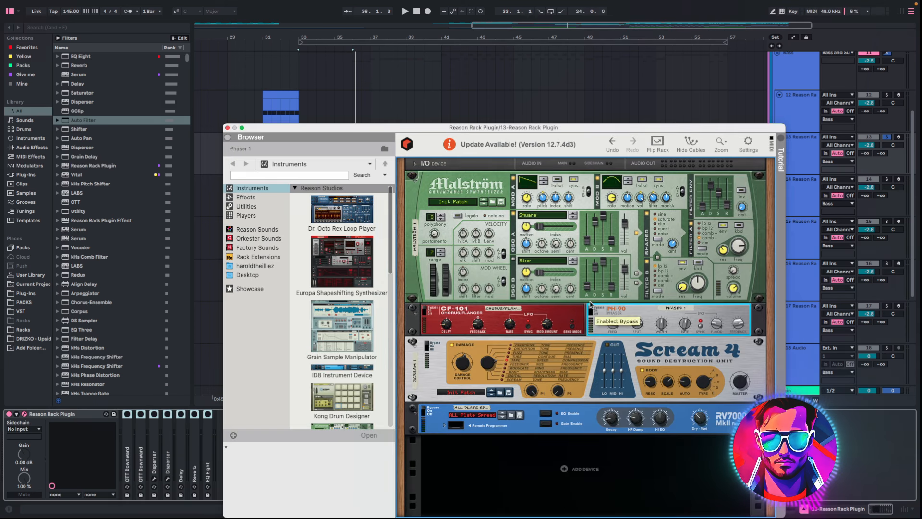
left_click_drag(592, 128, 559, 106)
key("space")
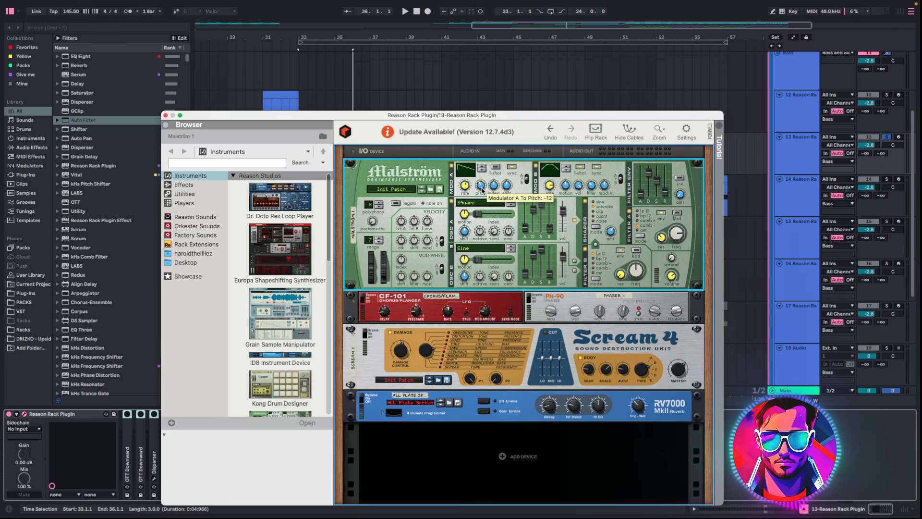
key("space")
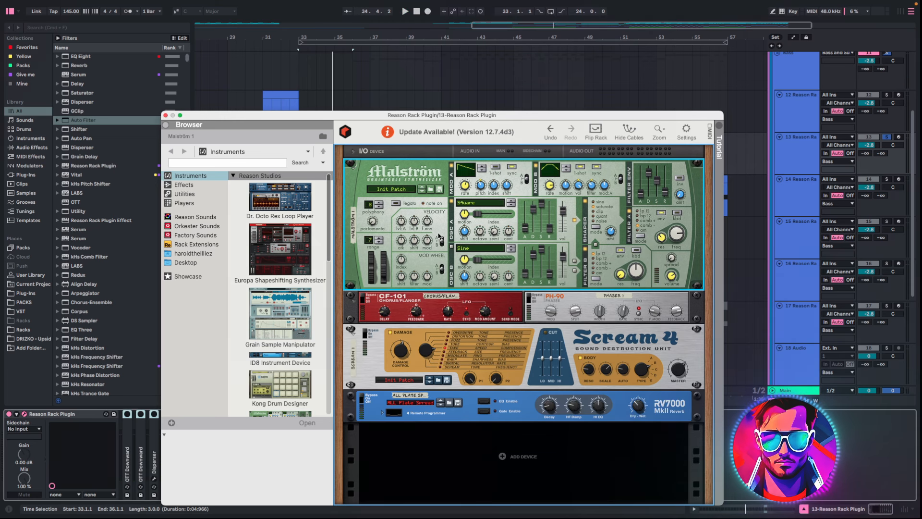
Switch on the CF-101 chorus/flanger, check its rate, feedback and delay, and audition the bass with it.
left_click(425, 302)
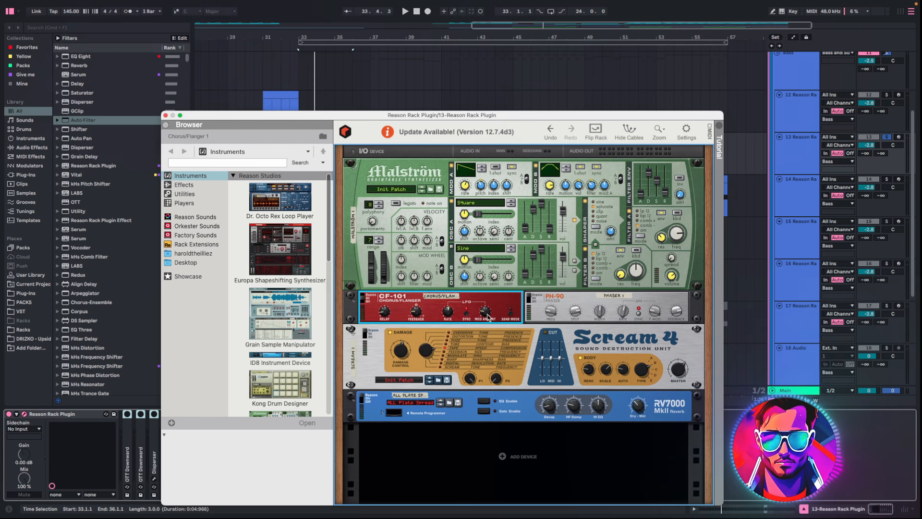
mouse_move(451, 315)
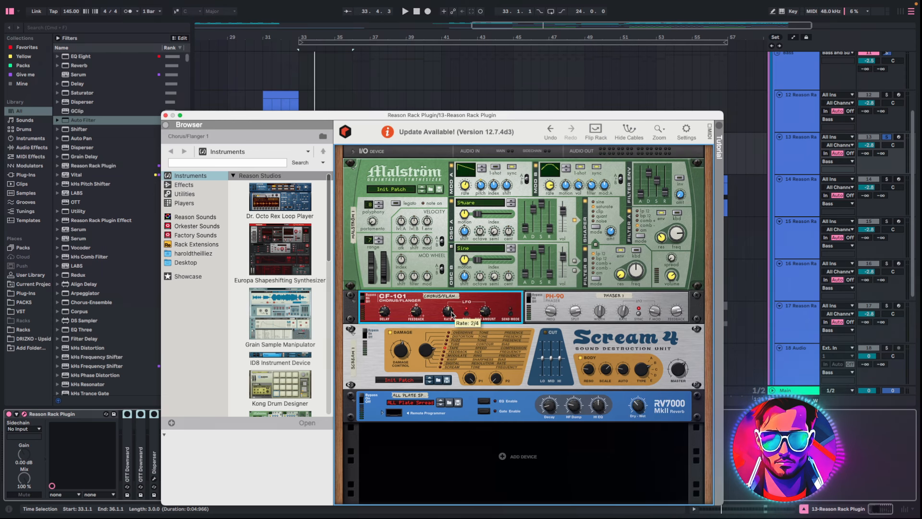
mouse_move(419, 317)
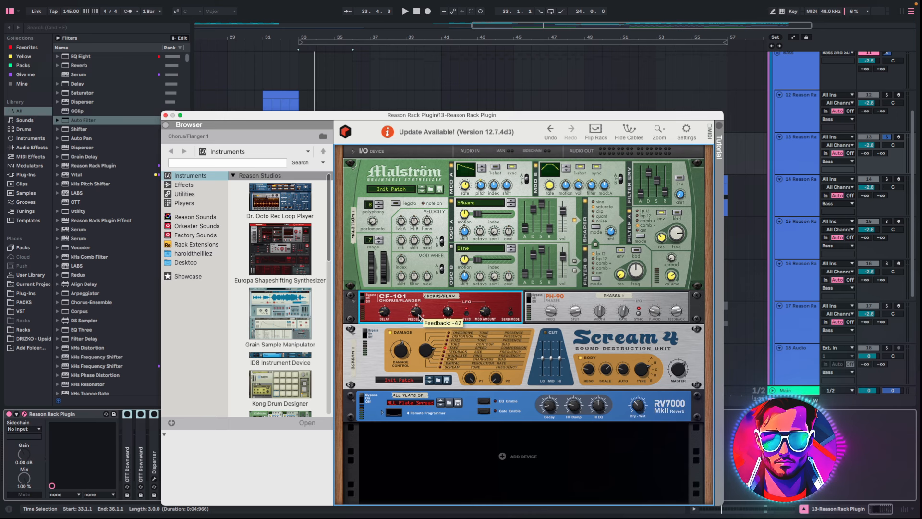
mouse_move(384, 320)
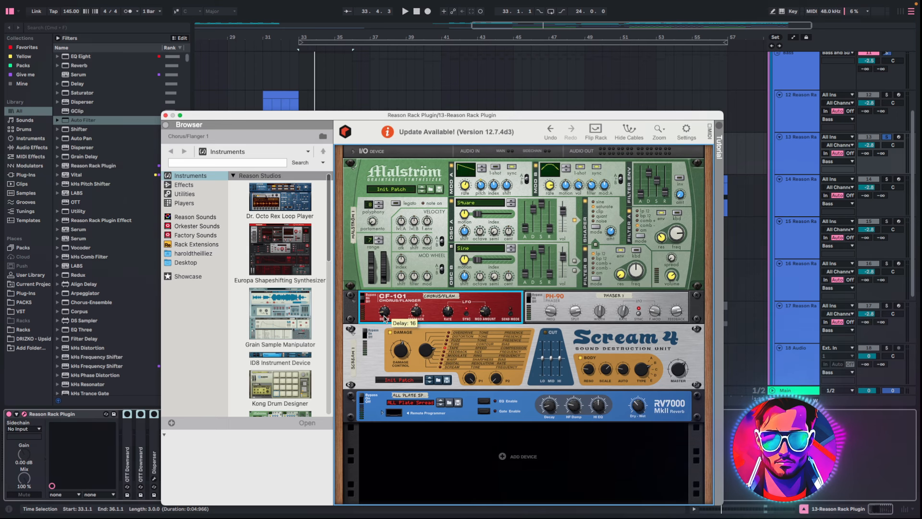
key("space")
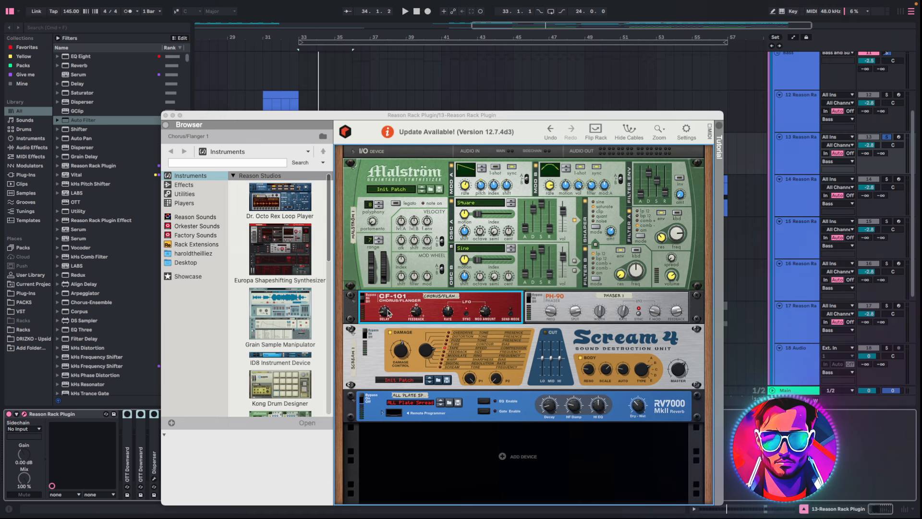
Switch on the PH-90 phaser and the Scream 4 distortion in the rack.
left_click(529, 301)
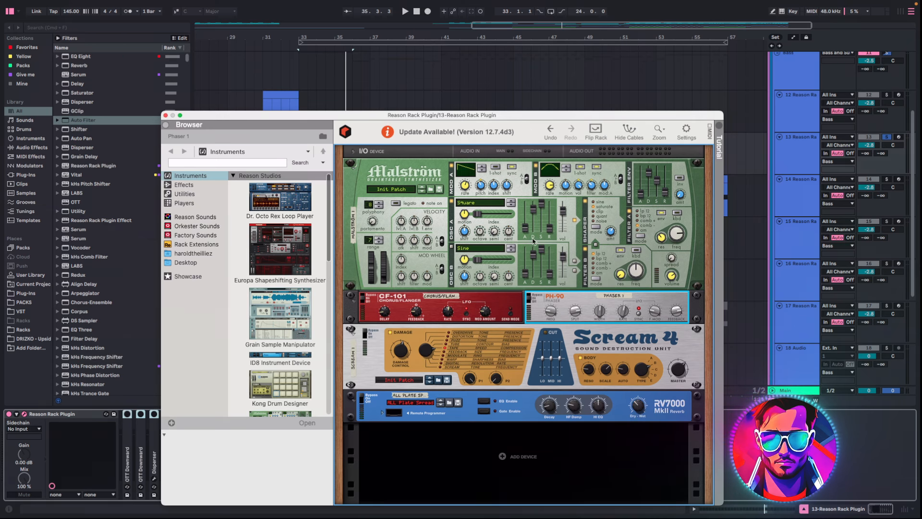
left_click(427, 177)
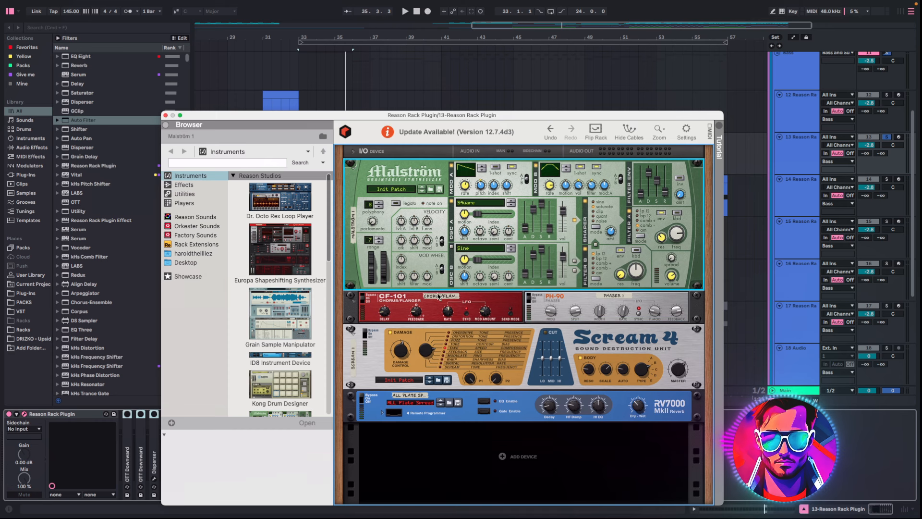
left_click(439, 297)
left_click(590, 297)
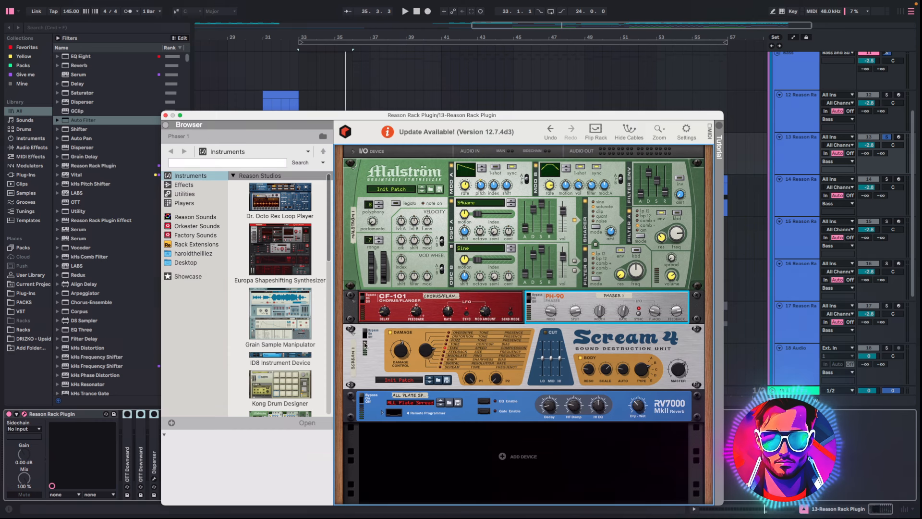
left_click(365, 335)
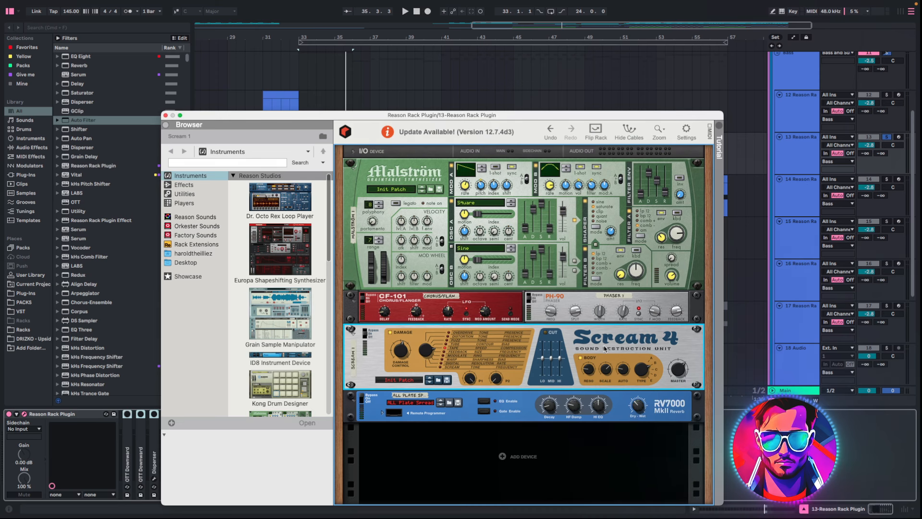
Switch on the RV7000 reverb, inspect its remote programmer while auditioning the bass, and close the rack window.
left_click(355, 409)
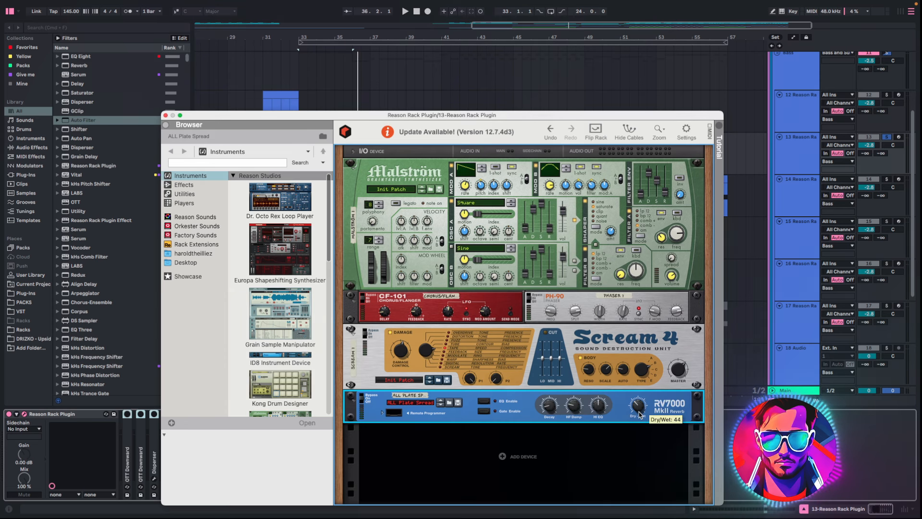
left_click(383, 413)
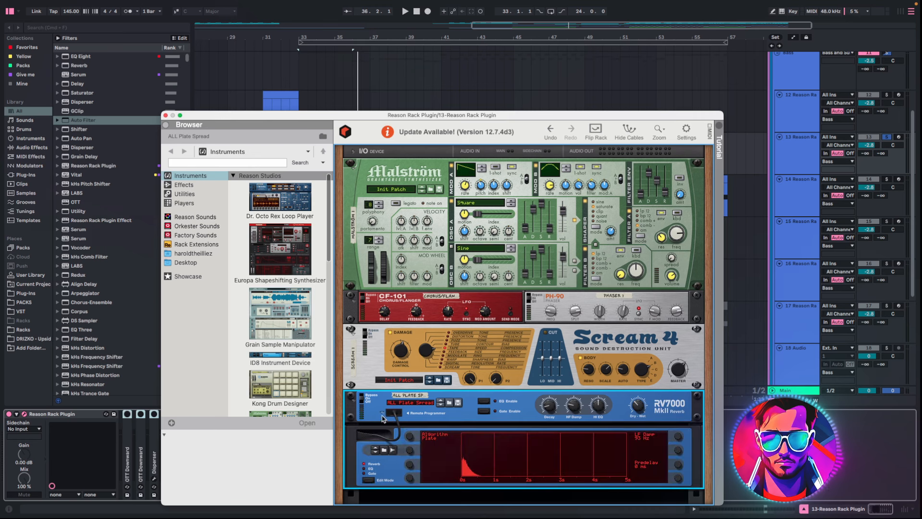
key("space")
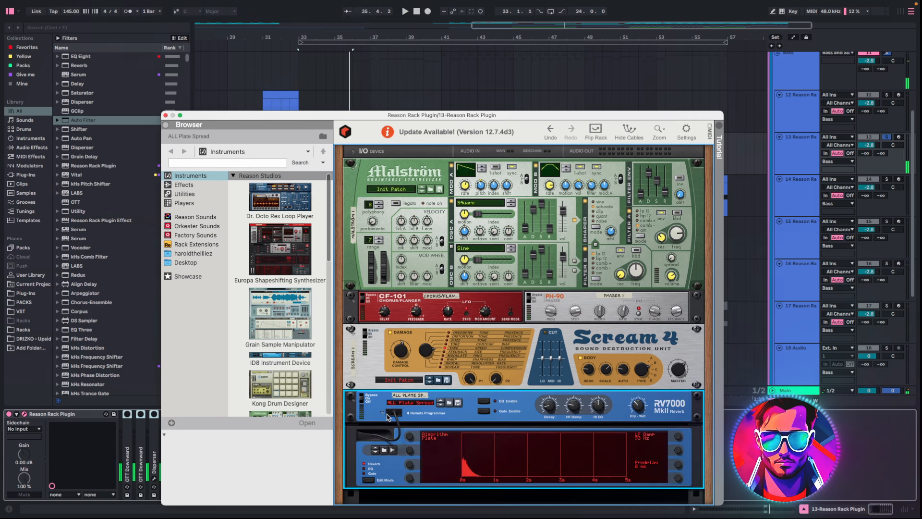
left_click(383, 412)
left_click_drag(190, 115, 291, 79)
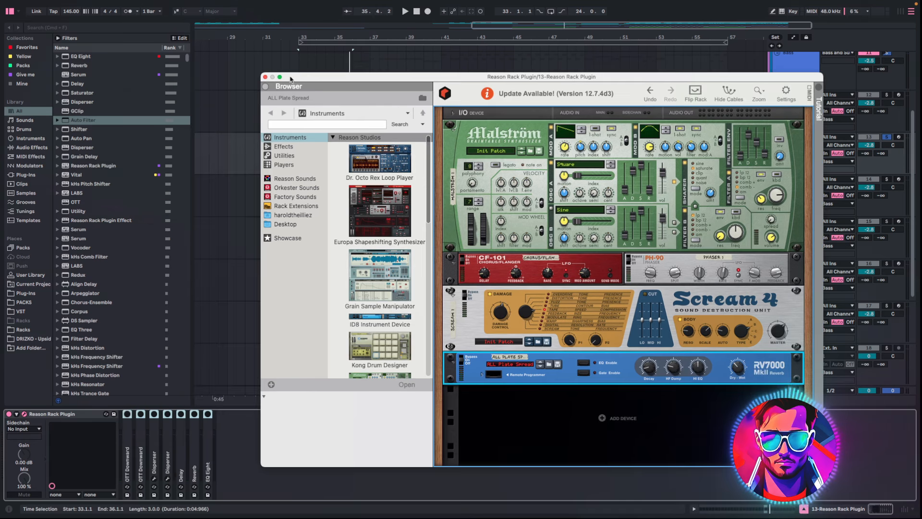
left_click(265, 77)
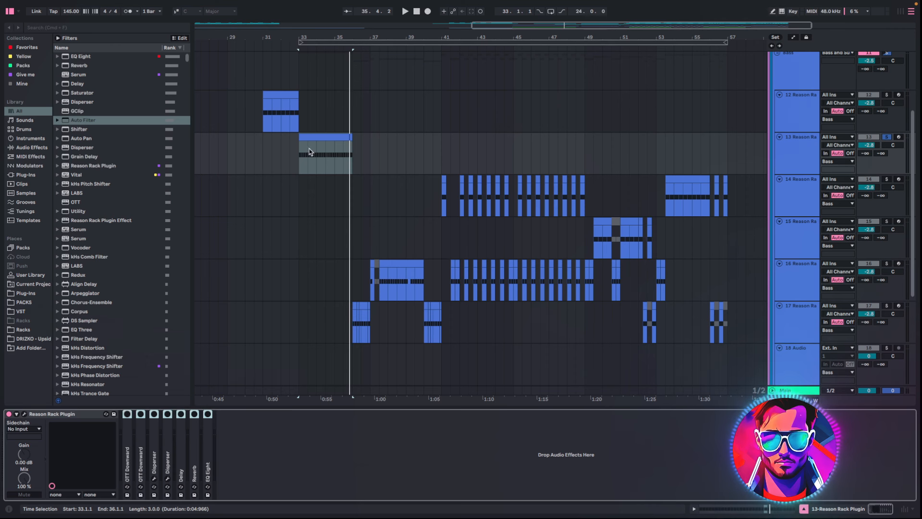
Unfold and switch on both OTT Downward devices on track 13 and audition the compressed bass.
double_click(127, 464)
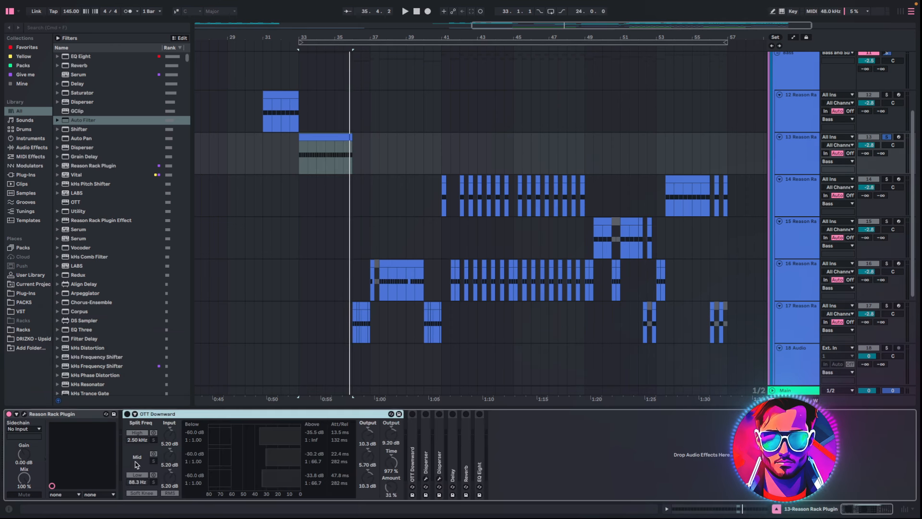
double_click(414, 444)
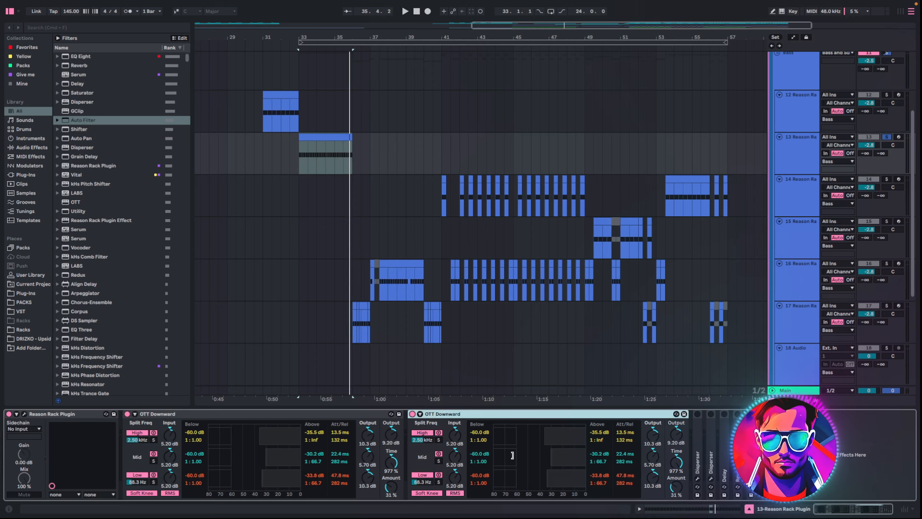
key("space")
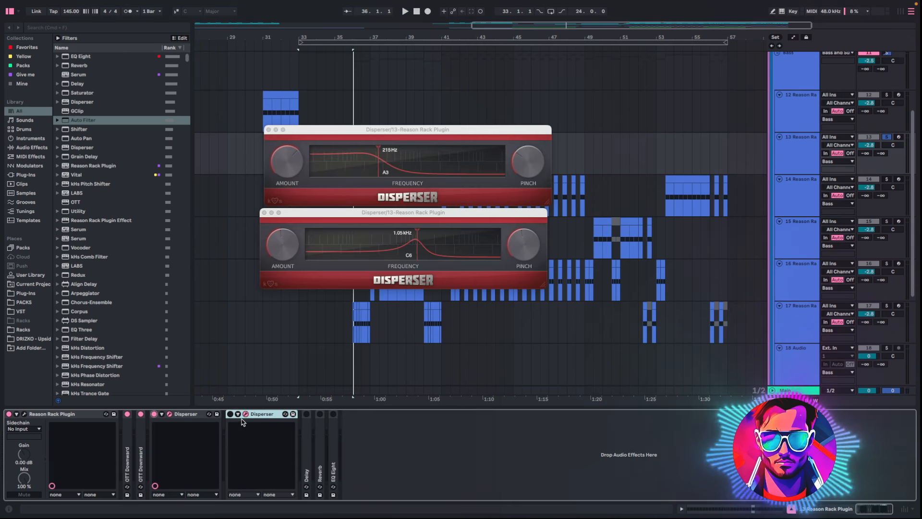
Switch on the second Disperser, audition the bass through it, and close both Disperser windows.
left_click(230, 414)
key("space")
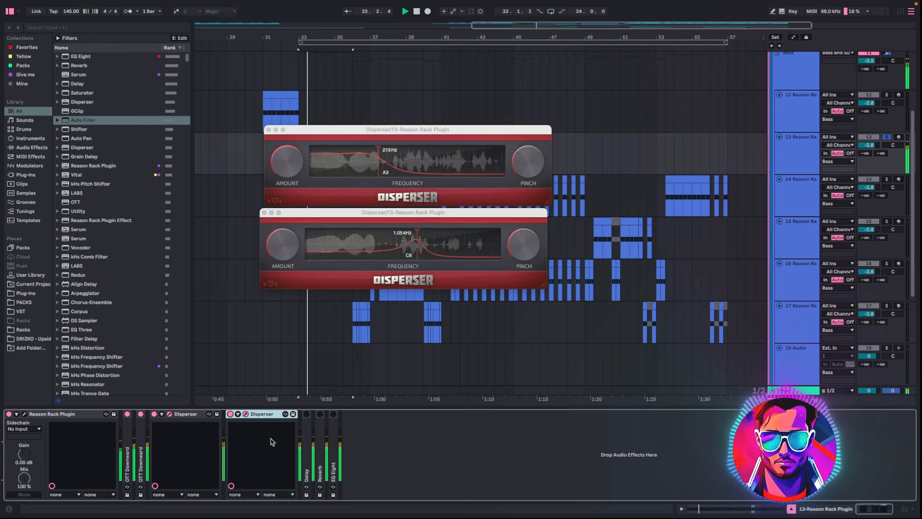
left_click_drag(343, 216, 343, 264)
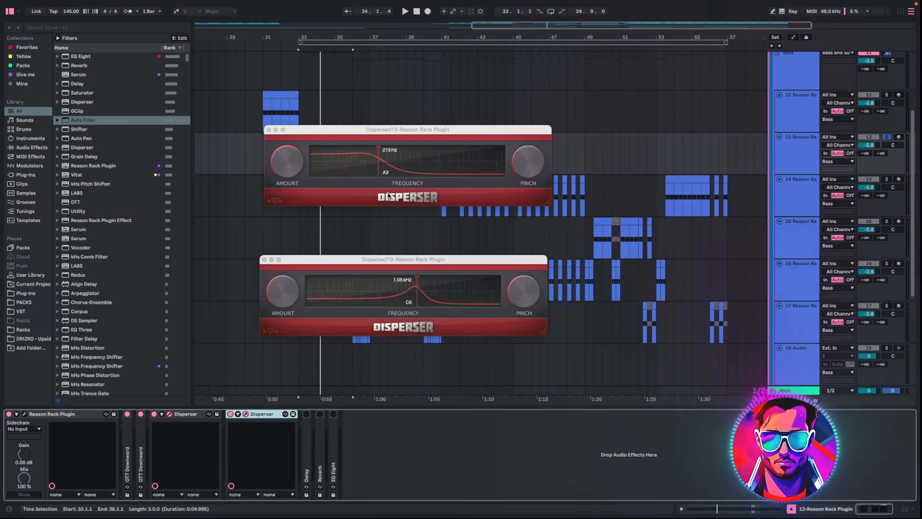
left_click(265, 260)
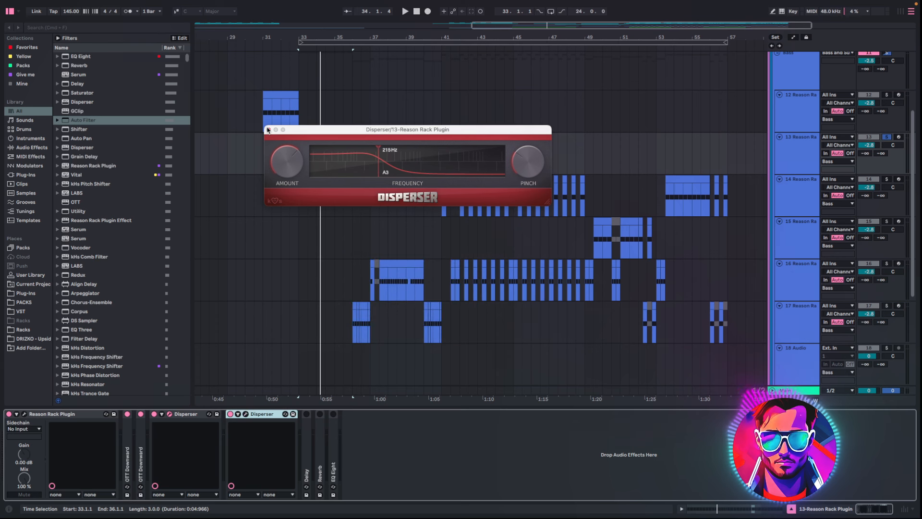
left_click(269, 130)
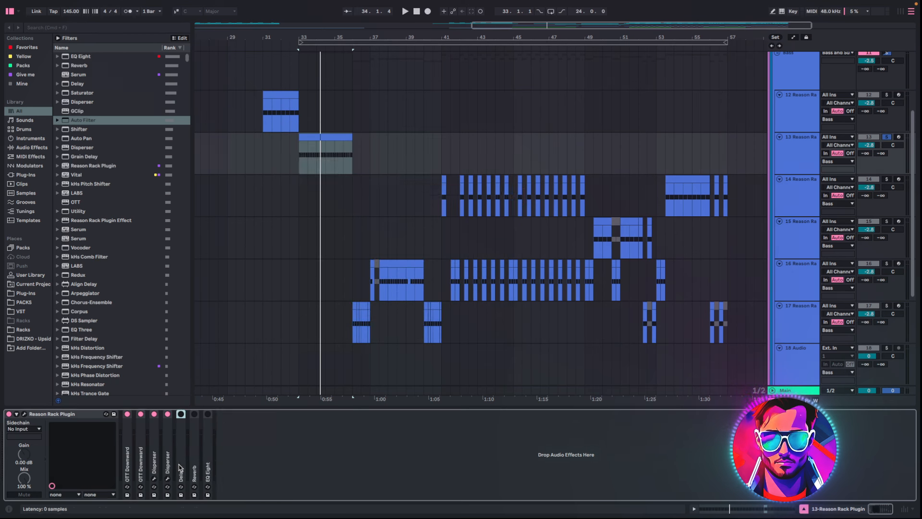
Unfold the Delay on track 13, switch it on, and audition the bass with it.
double_click(178, 418)
left_click(181, 414)
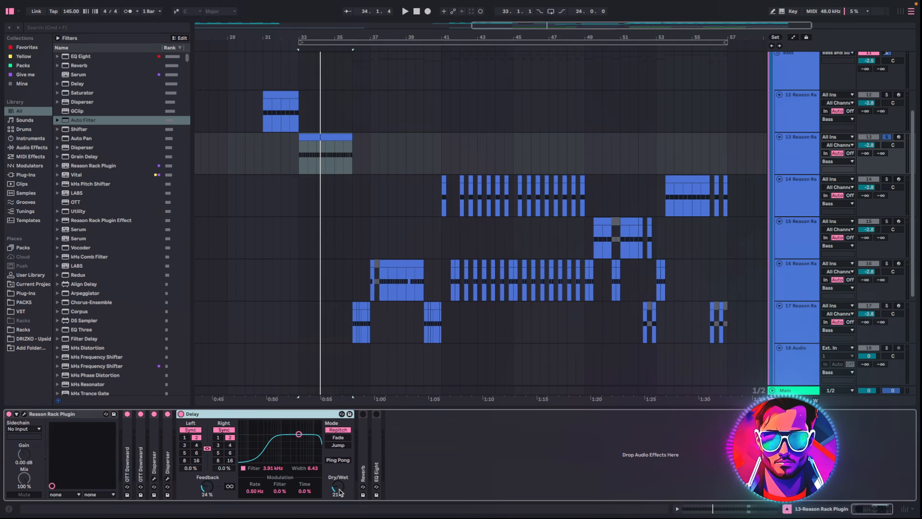
key("space")
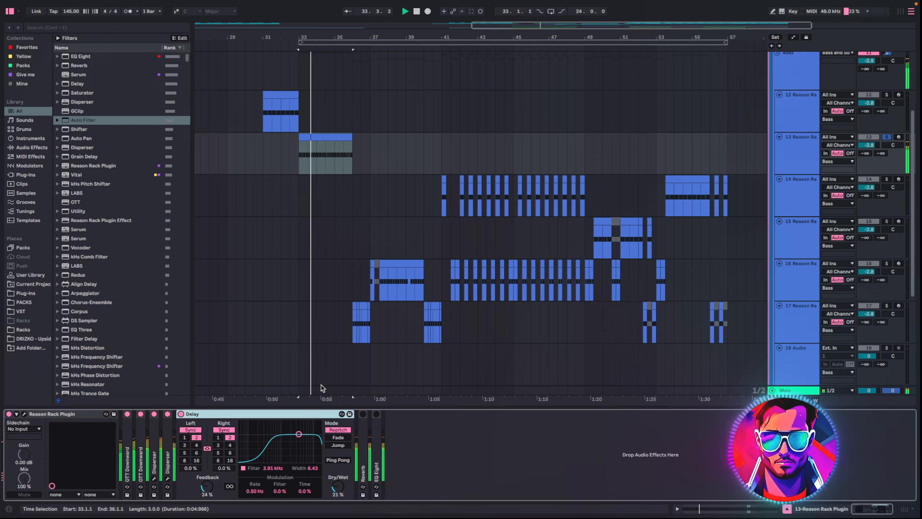
key("space")
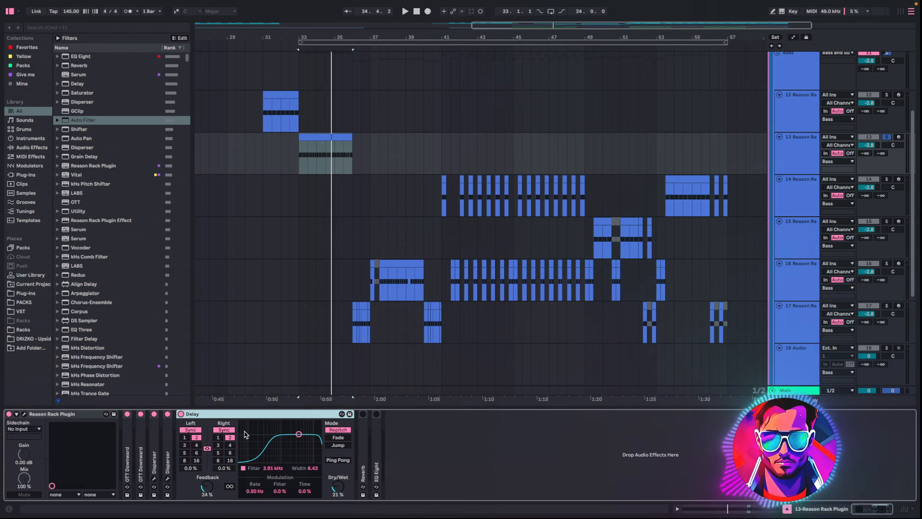
Switch on and unfold the Reverb and EQ Eight on track 13, auditioning the bass as each device is added.
key("space")
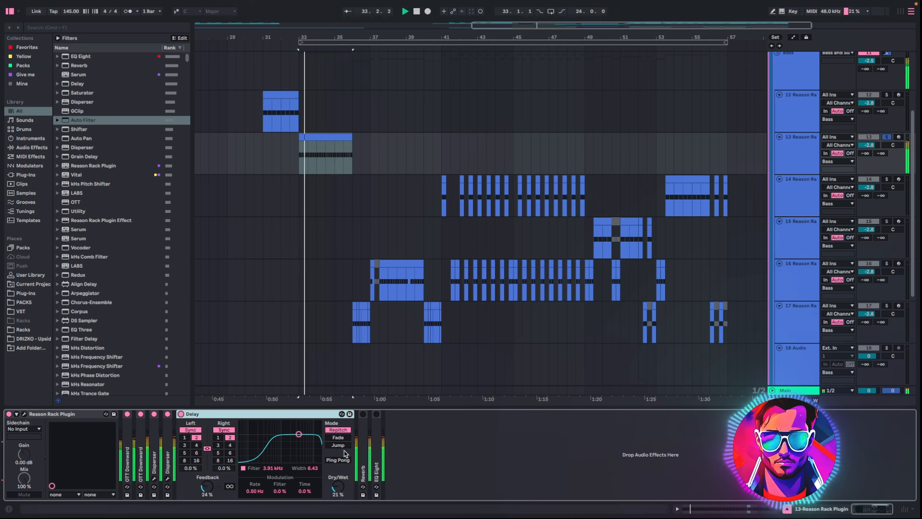
key("space")
left_click(363, 414)
double_click(363, 446)
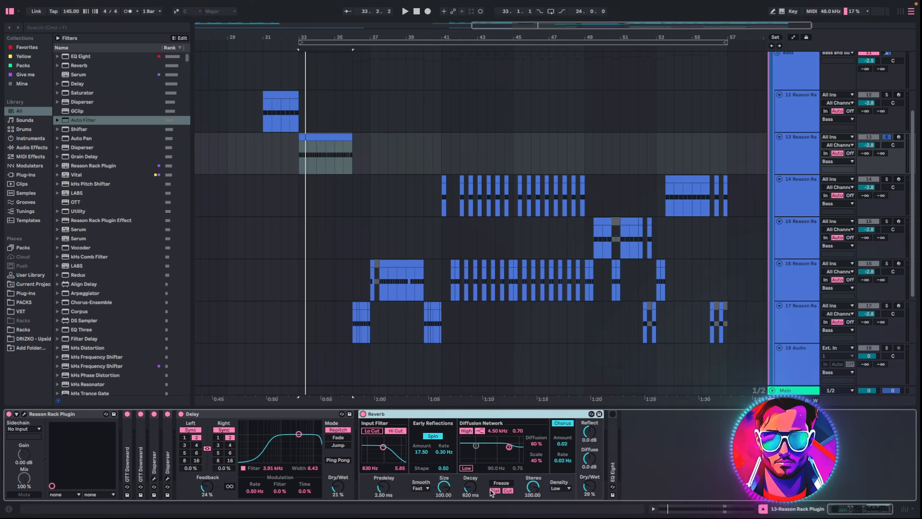
key("space")
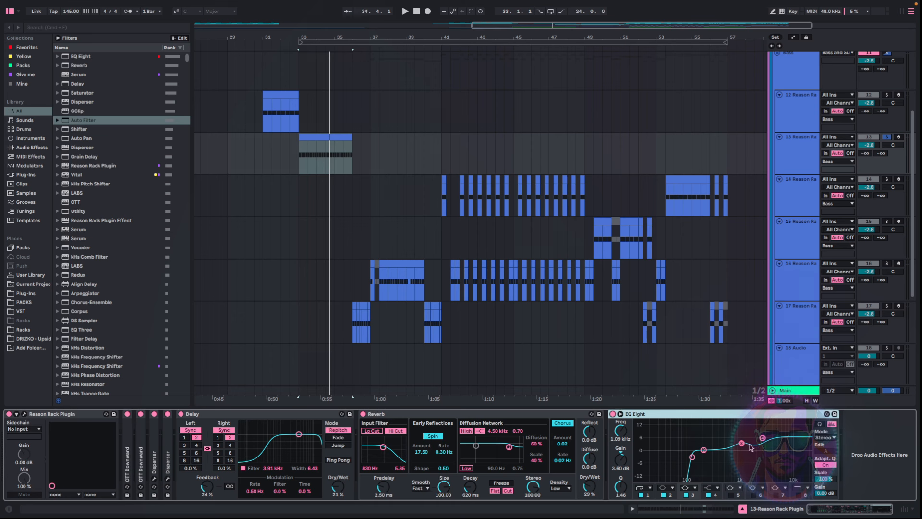
key("space")
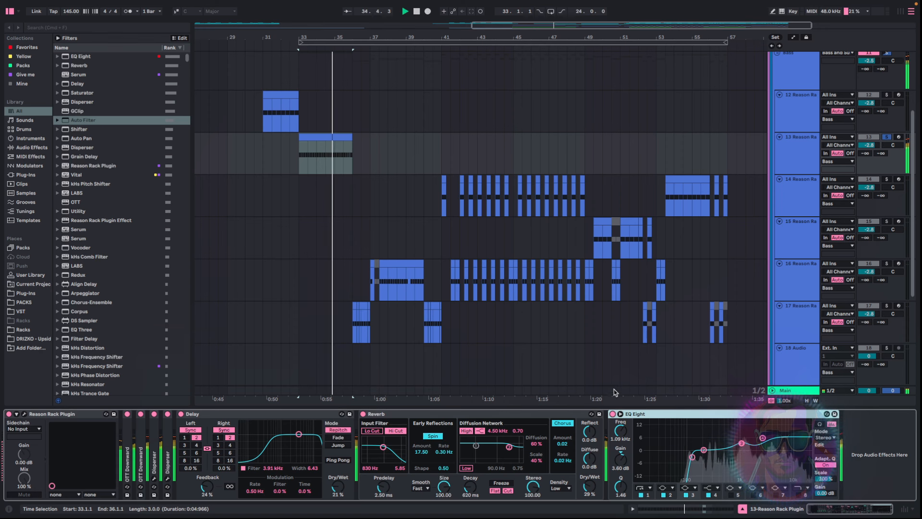
key("space")
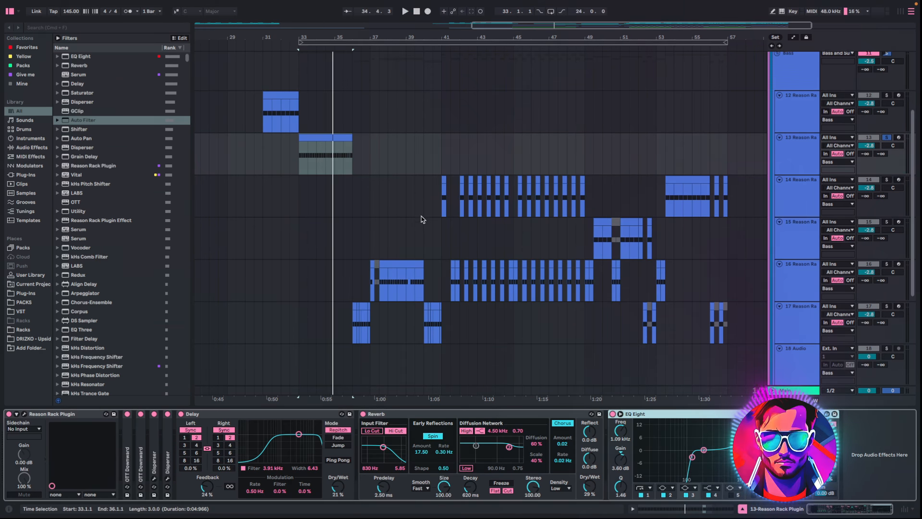
Show the automation lanes, review track 16's device chain, and audition that track soloed from bar 37.
scroll(441, 192, "down", 2)
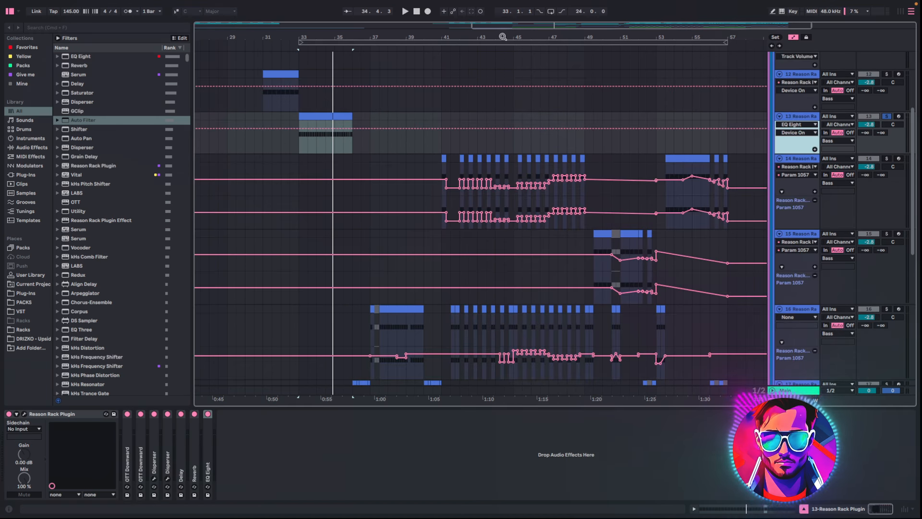
left_click_drag(504, 25, 504, 24)
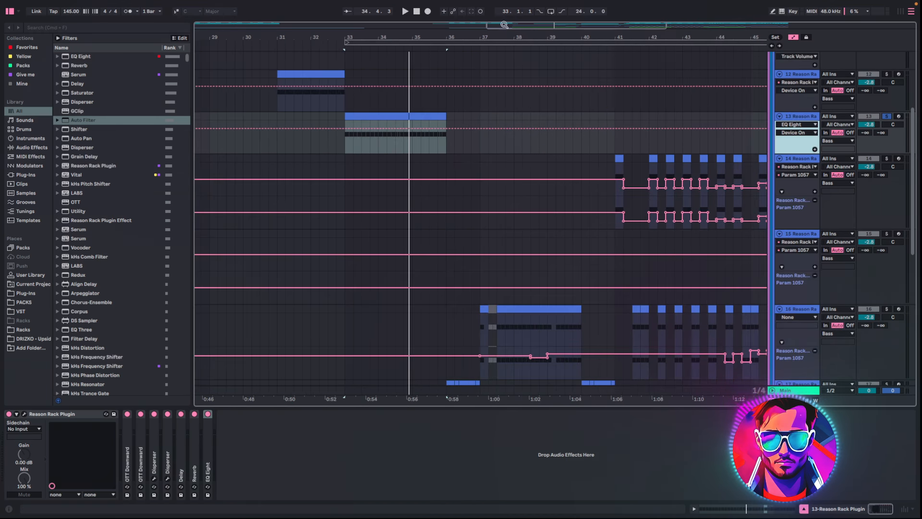
left_click(24, 414)
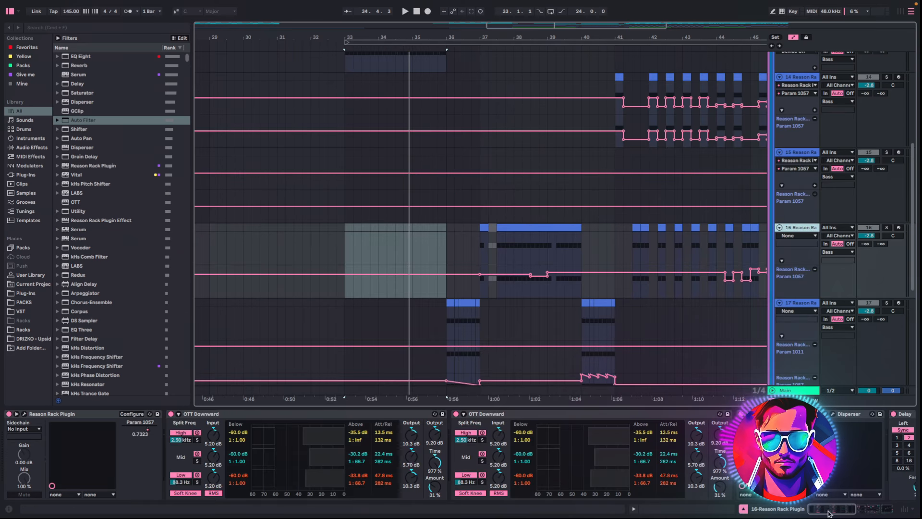
left_click_drag(830, 513, 874, 512)
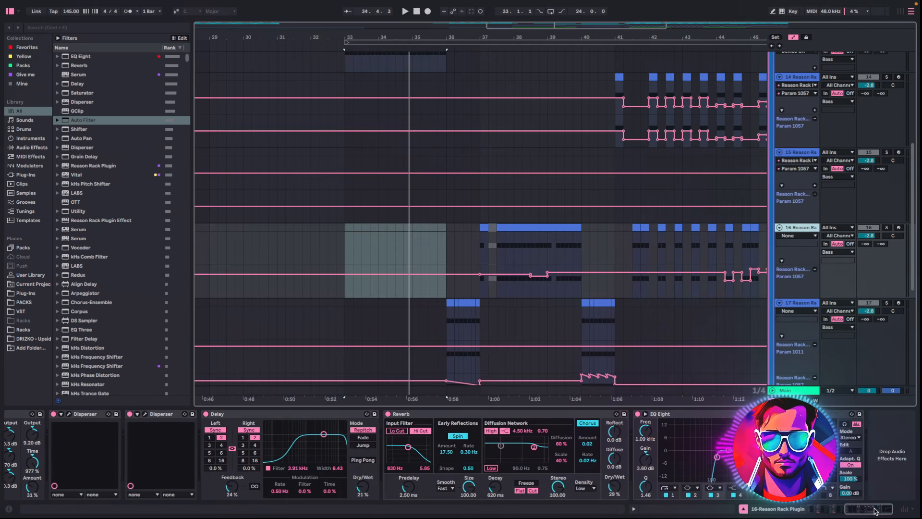
left_click(479, 247)
key("space")
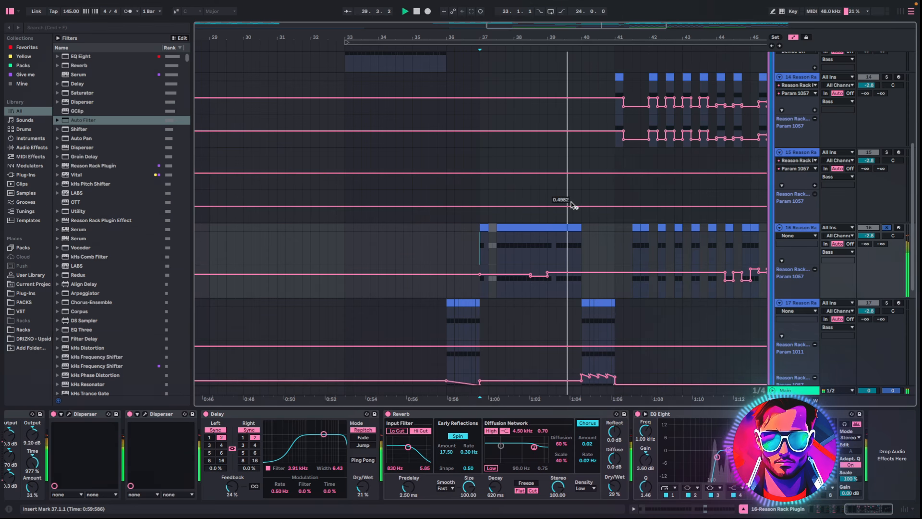
key("space")
Open the Reason Rack Plugin on track 16, audition the bass with it, and place the rack window beside the clips.
scroll(380, 445, "up", 5)
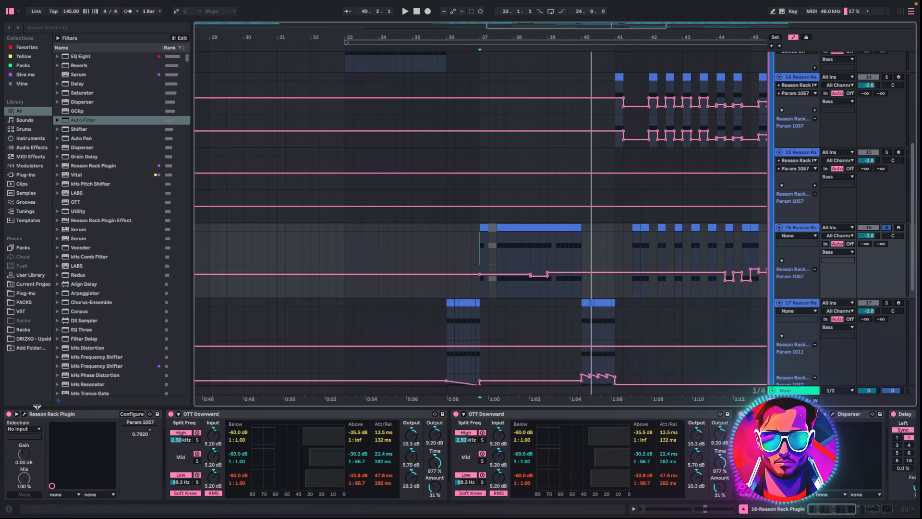
left_click(24, 413)
left_click_drag(641, 57, 210, 70)
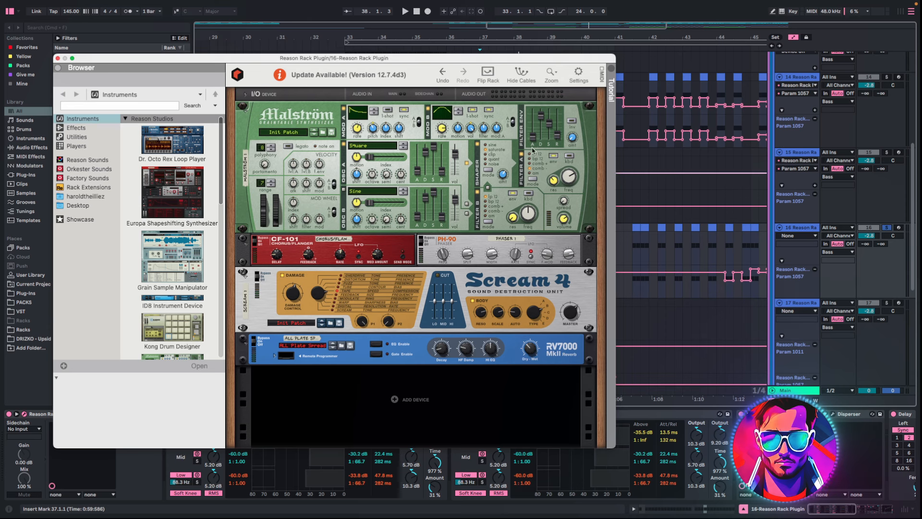
key("space")
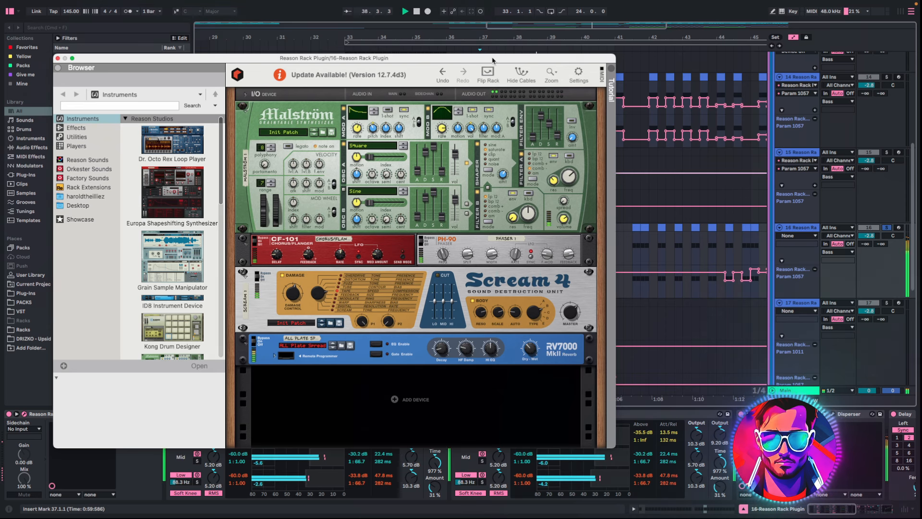
key("space")
left_click_drag(492, 60, 291, 60)
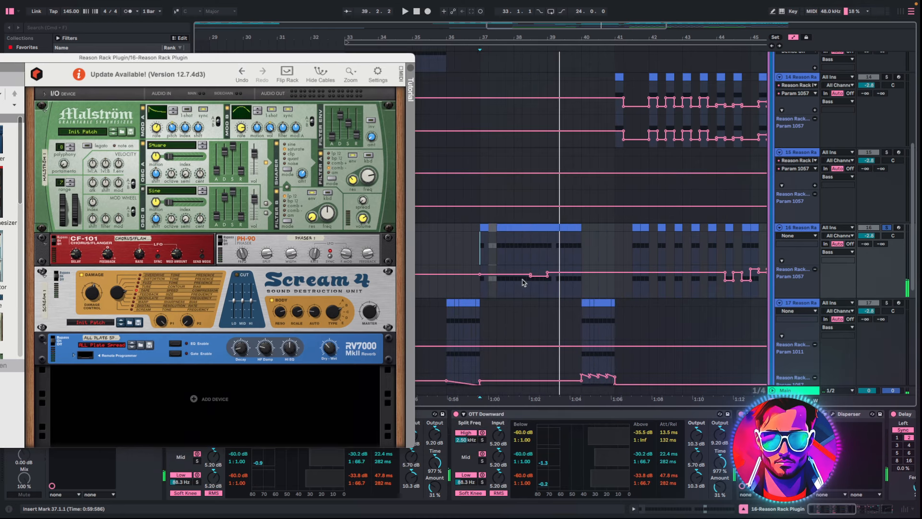
Examine and audition track 16's Param 1057 automation between bars 37 and 40, relating it to the Malström's filter A frequency knob.
left_click_drag(530, 288, 546, 290)
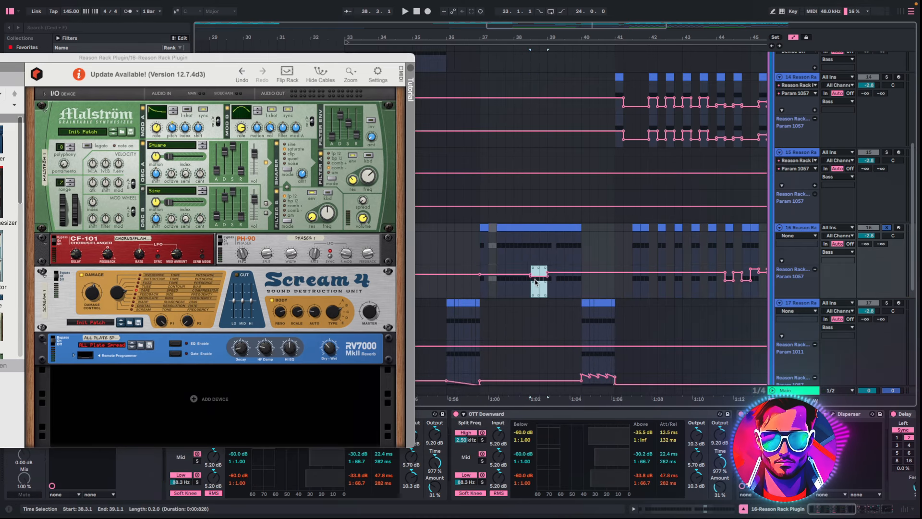
key("space")
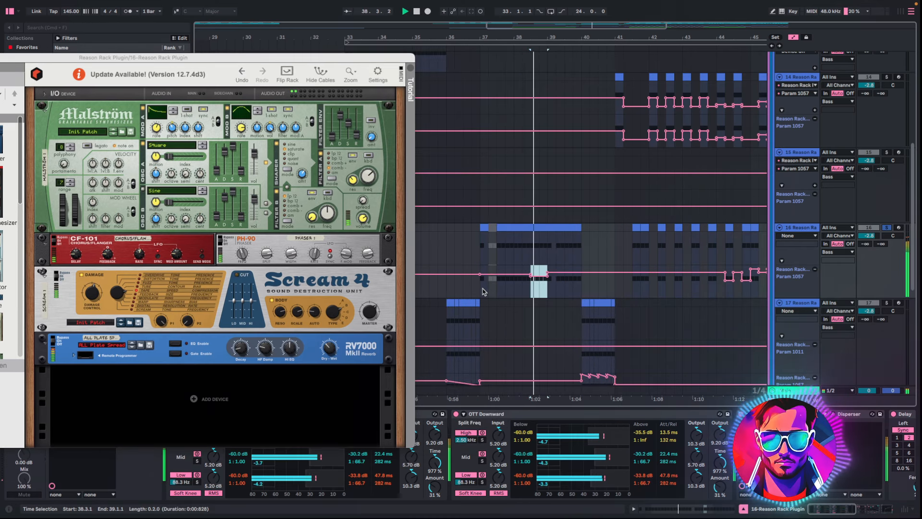
key("space")
left_click_drag(482, 292, 582, 247)
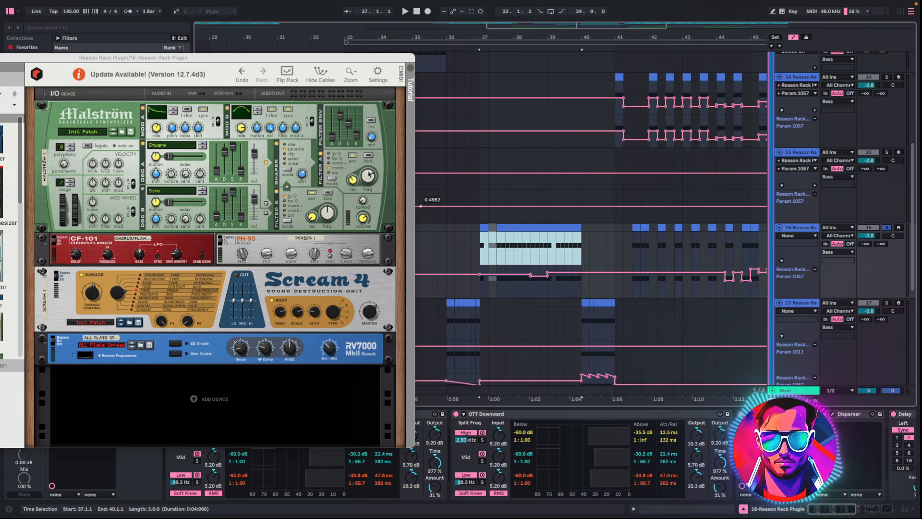
left_click_drag(482, 294, 571, 289)
left_click(368, 179)
left_click(377, 181)
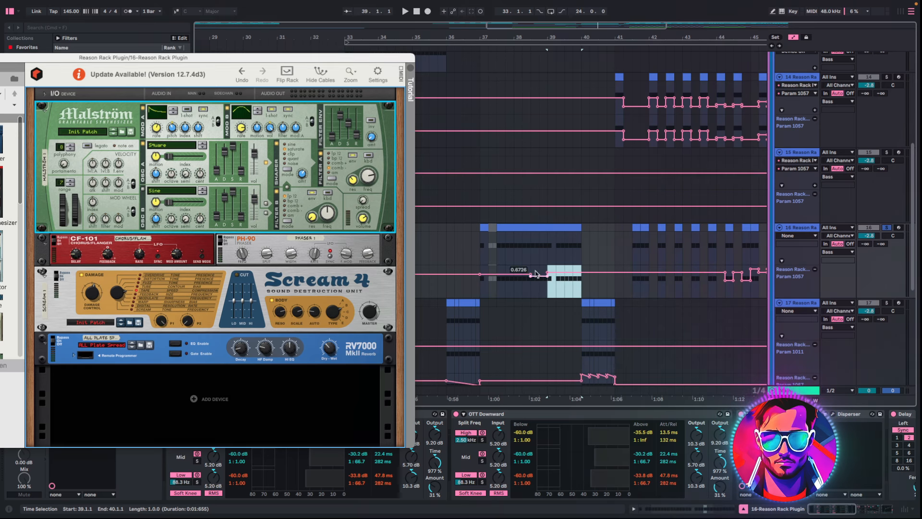
Audition track 16's automated filter movement from bar 37 and close its rack window.
left_click(479, 275)
key("space")
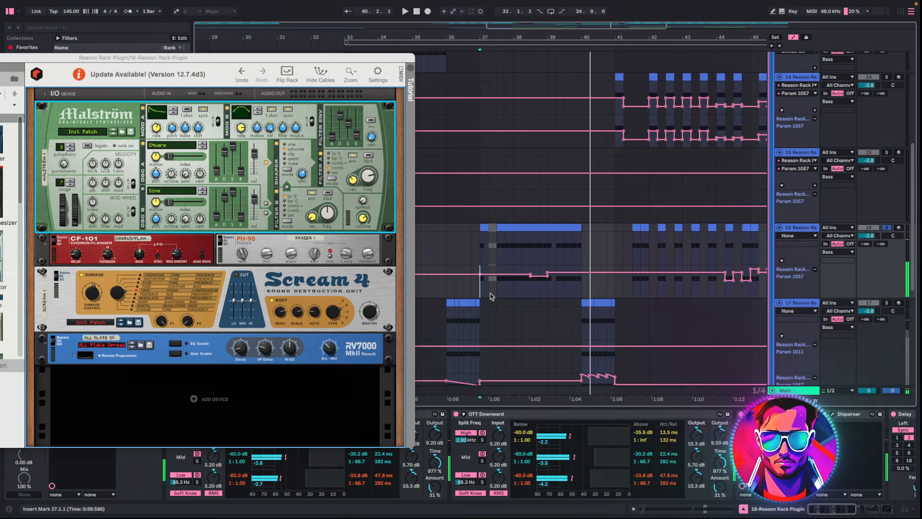
key("space")
scroll(473, 326, "down", 1)
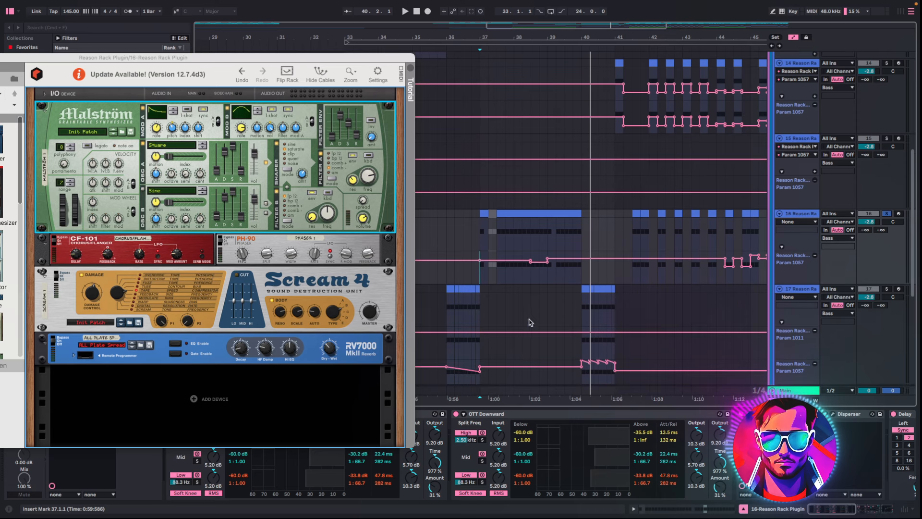
left_click_drag(23, 61, 38, 62)
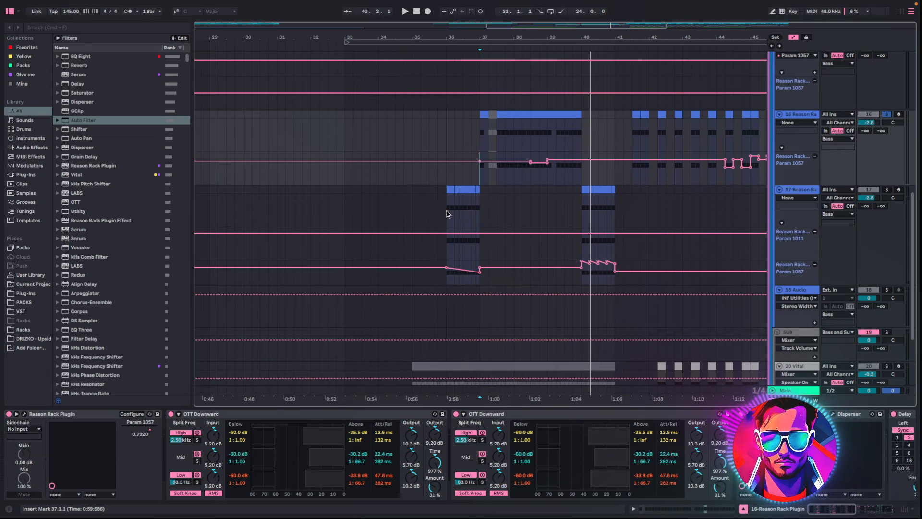
Solo track 17 and audition its bass clip from bar 36.
left_click(447, 214)
scroll(495, 245, "up", 3)
key("space")
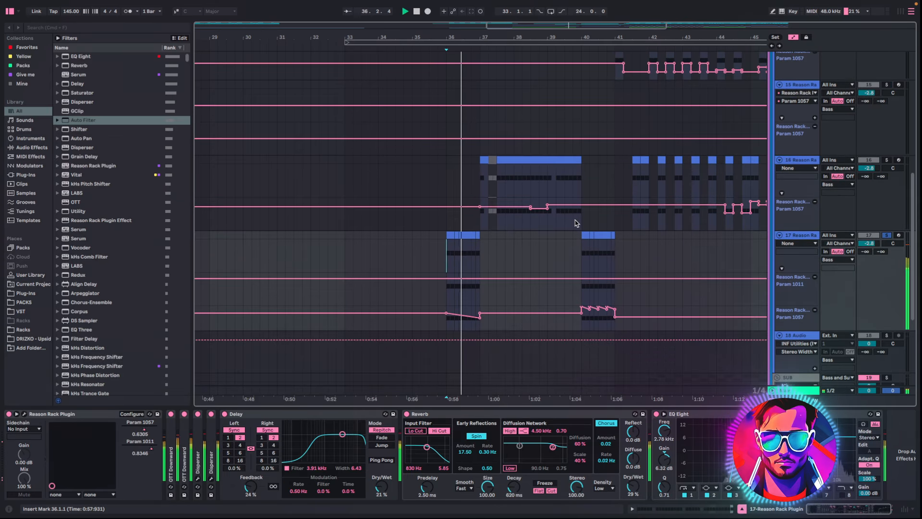
scroll(374, 147, "up", 13)
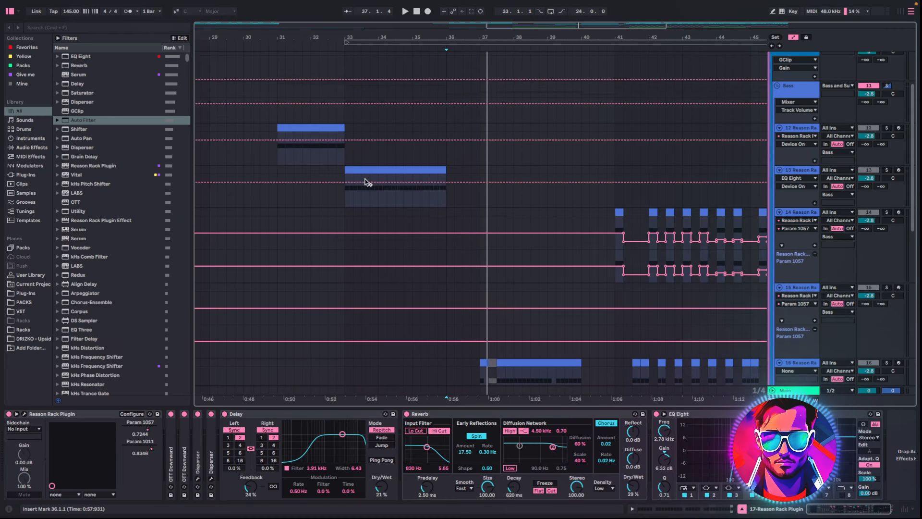
Open the Reason Rack Plugin on track 17 and audition the bar 36 clip while watching the Malström's filter frequency knob.
scroll(421, 219, "down", 1)
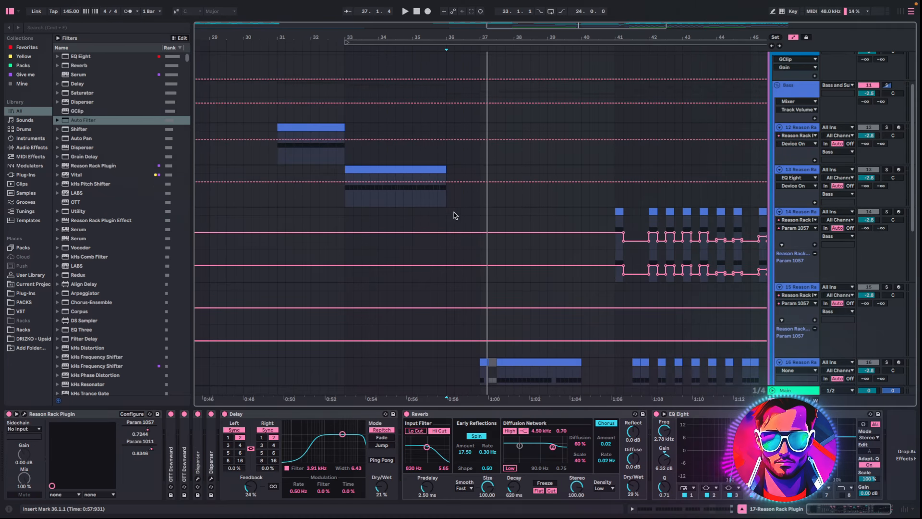
scroll(451, 218, "down", 5)
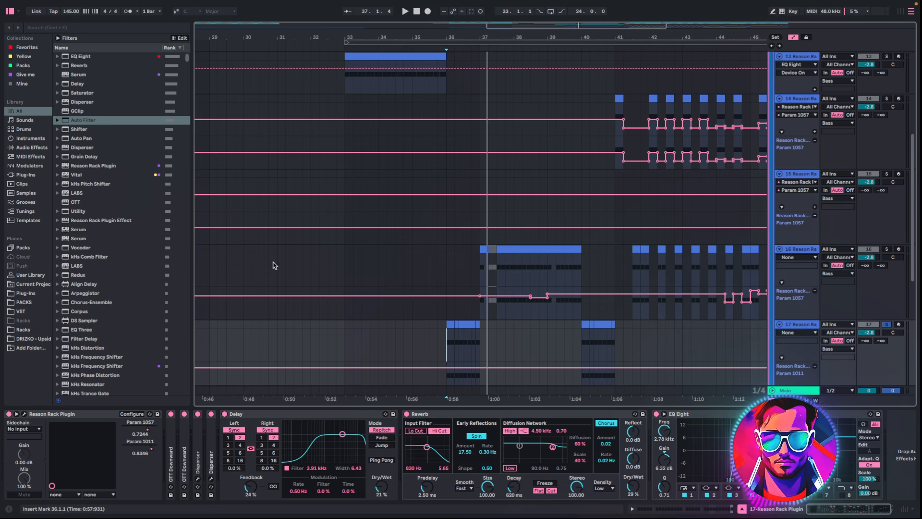
scroll(469, 268, "down", 3)
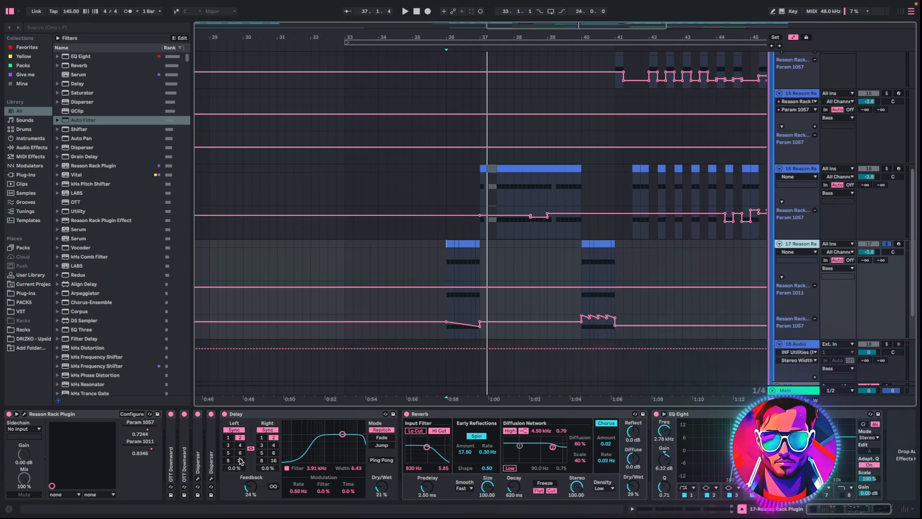
left_click(20, 414)
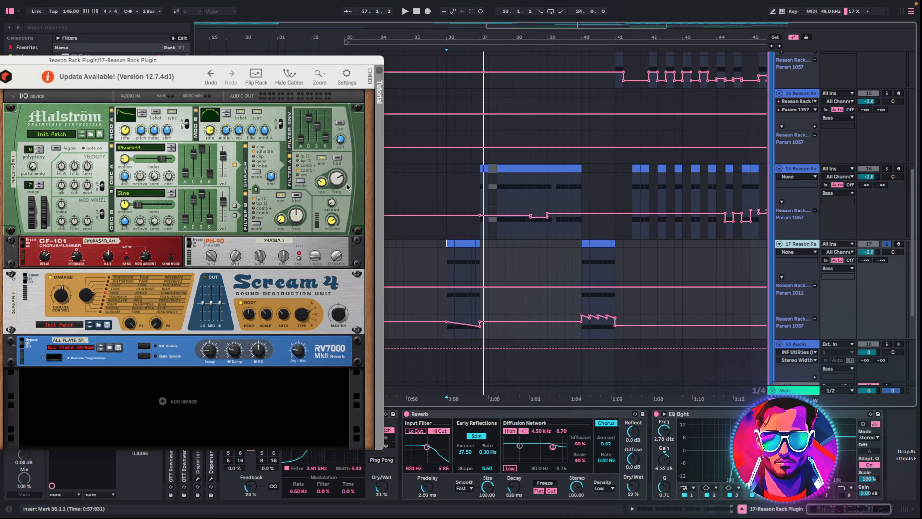
key("space")
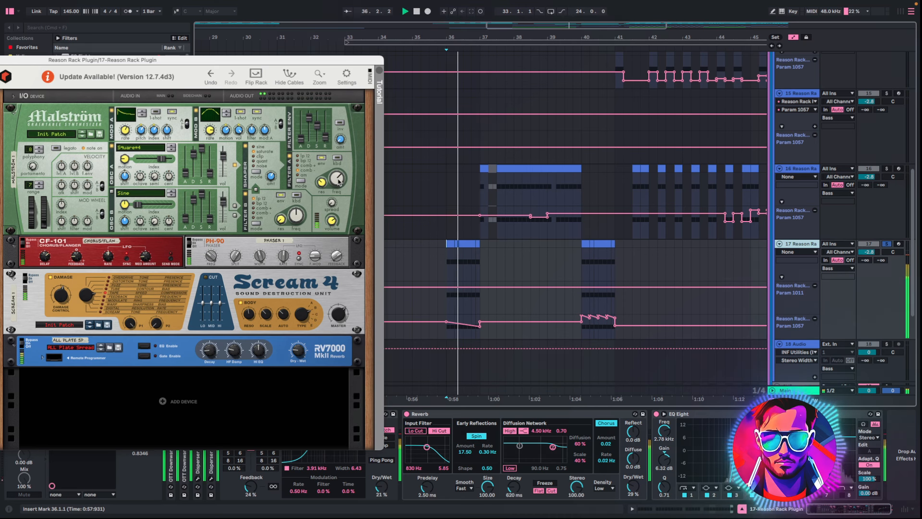
key("space")
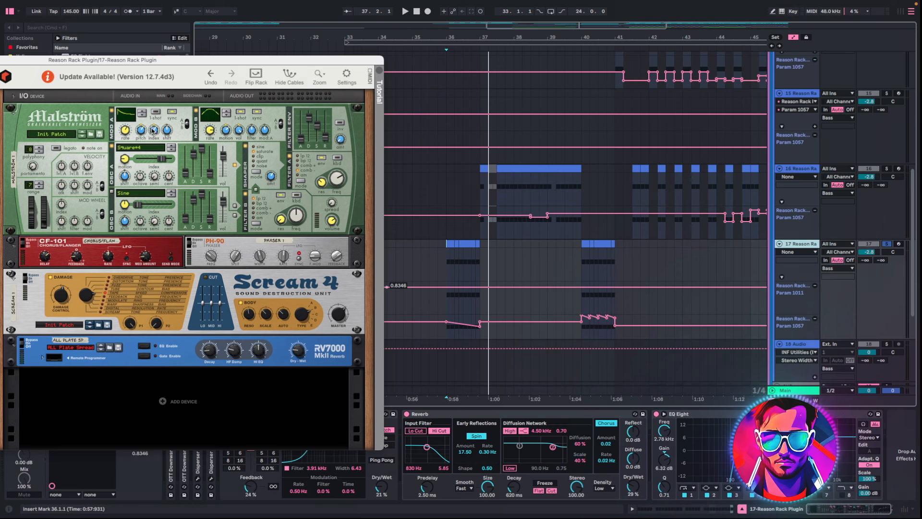
Close track 17's rack window and audition its second clip with the stepped Param 1057 automation from bar 40.
left_click(585, 309)
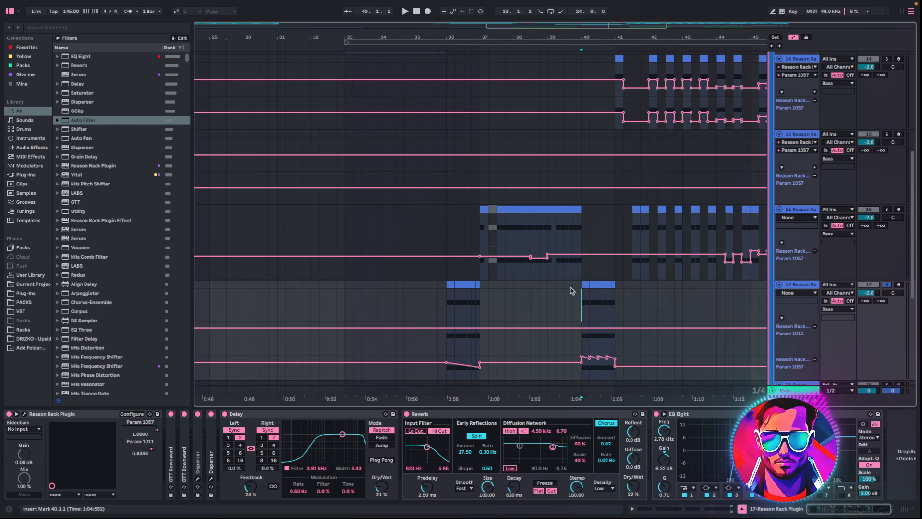
scroll(585, 275, "down", 2)
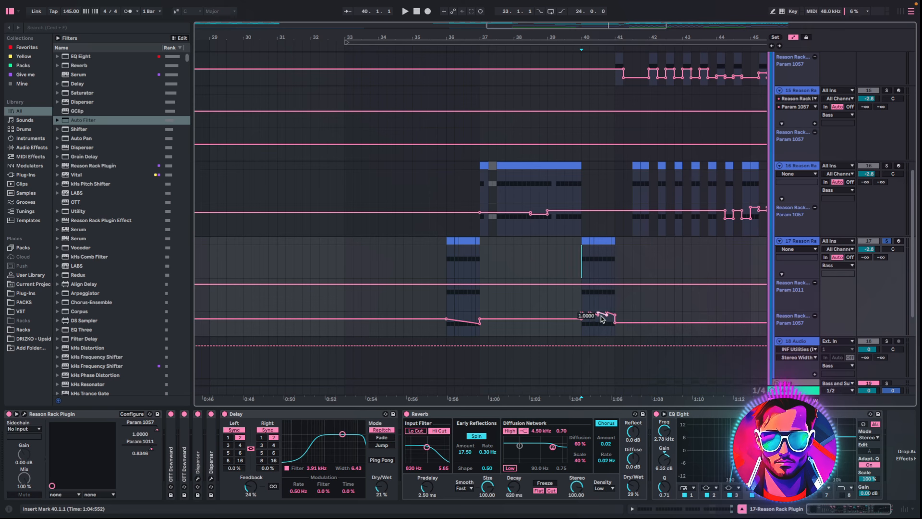
key("space")
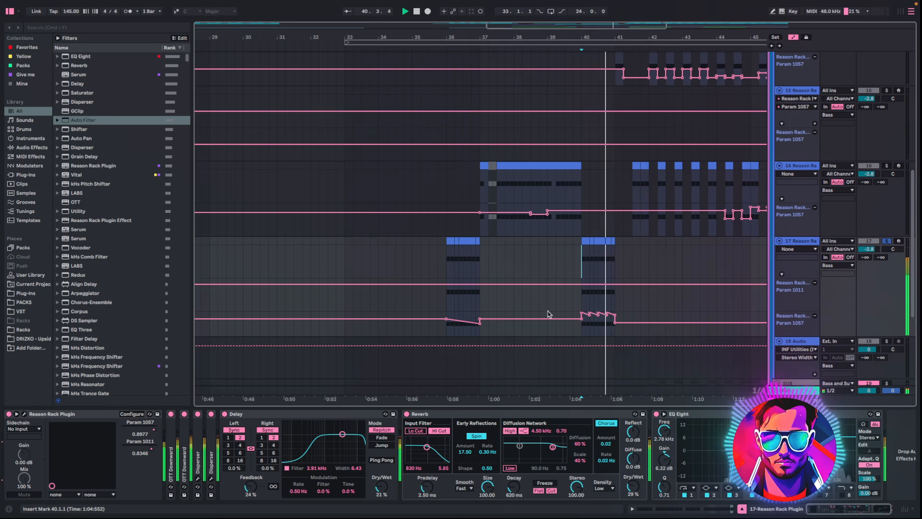
key("space")
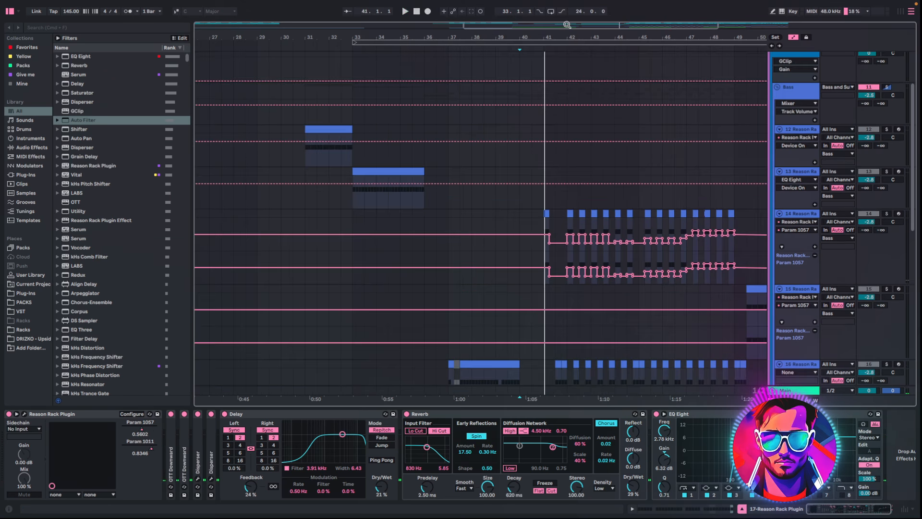
Solo track 14 and audition its short bass clips with the stepped Param 1057 automation from bar 41.
left_click_drag(567, 25, 598, 26)
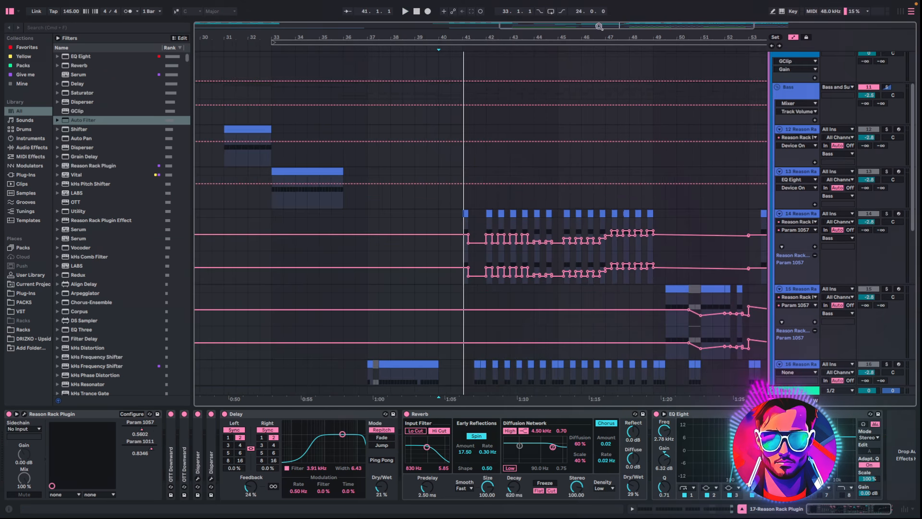
scroll(500, 122, "up", 2)
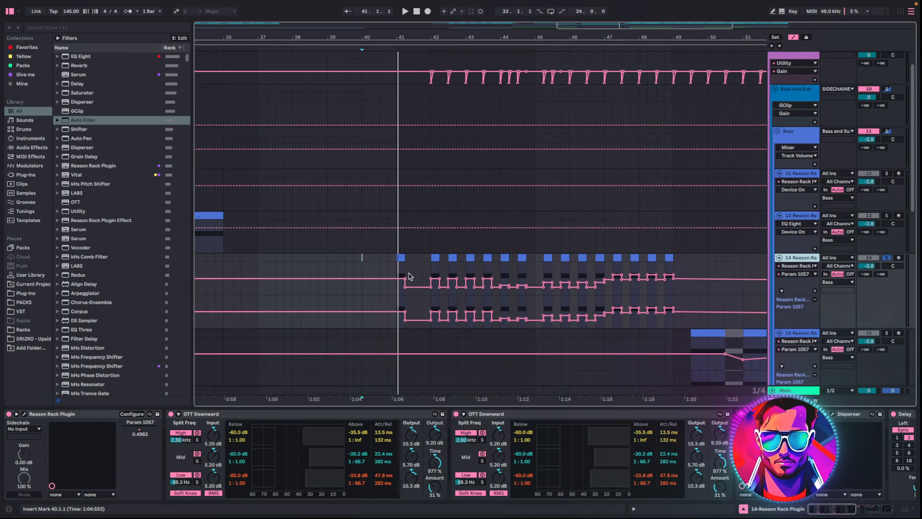
scroll(409, 276, "up", 1)
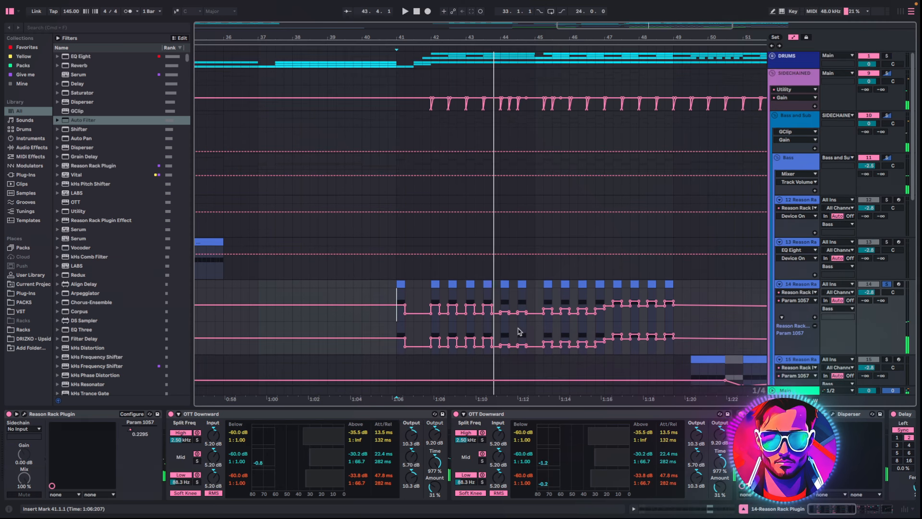
key("space")
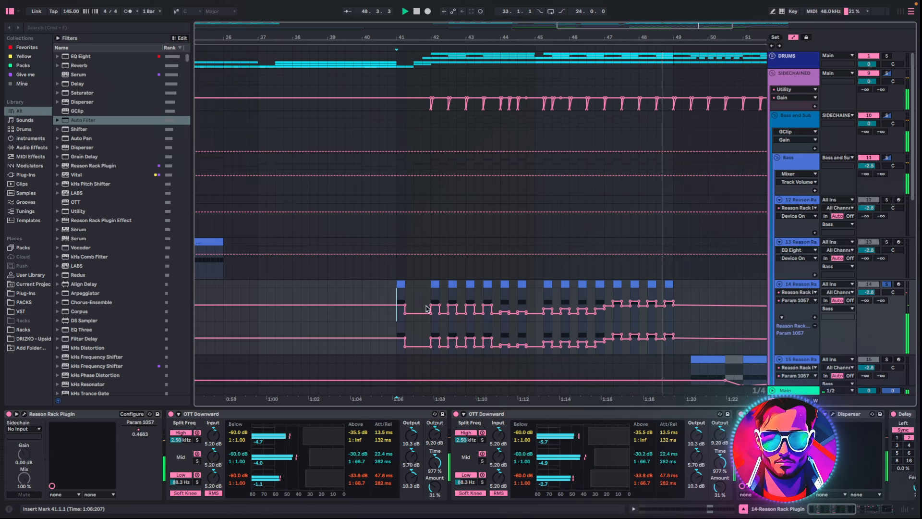
key("space")
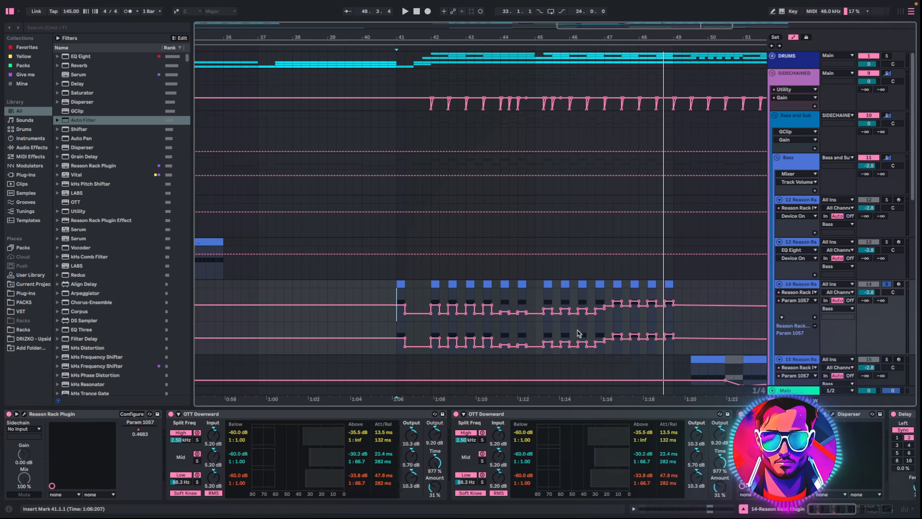
left_click(17, 413)
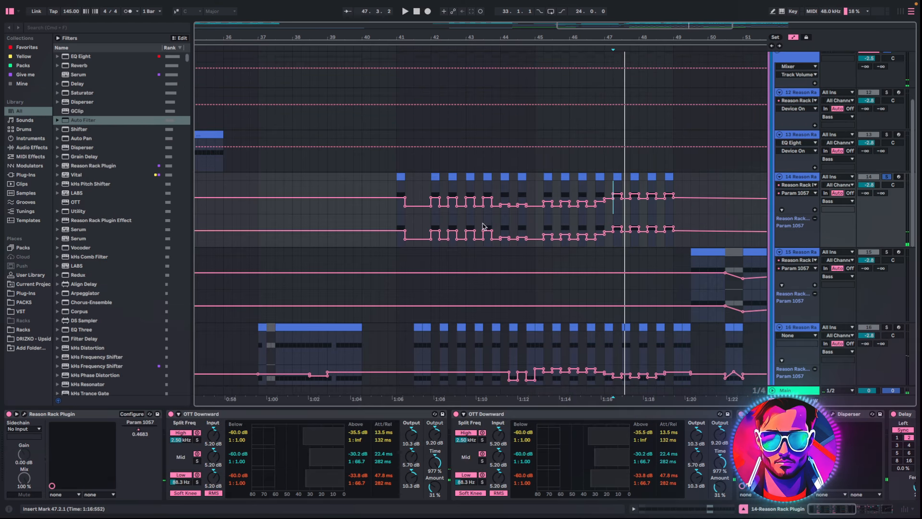
Solo track 16 and audition its short bass clips with the Param 1057 automation from bar 41.3.
scroll(475, 288, "down", 2)
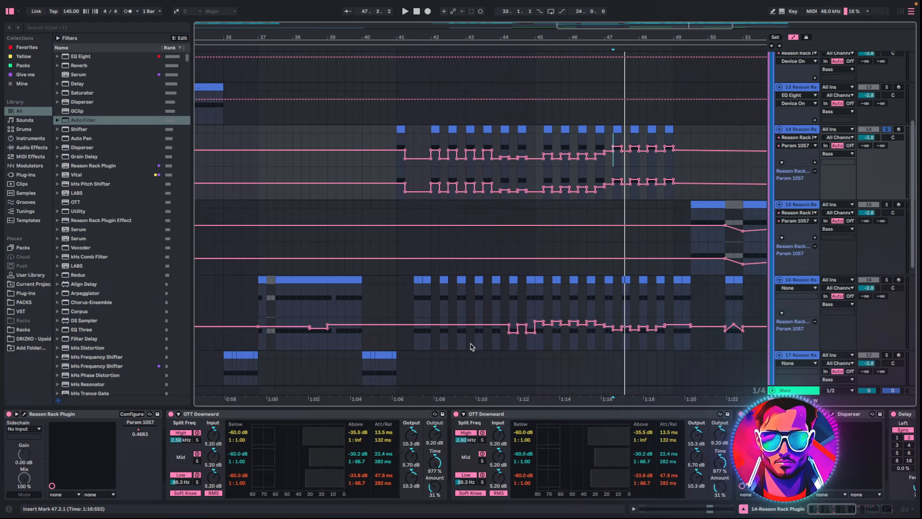
left_click(413, 307)
key("space")
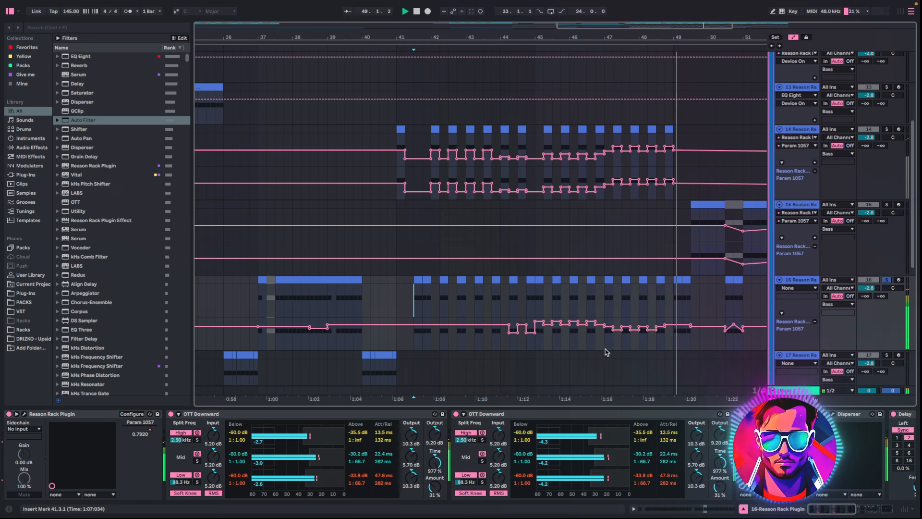
key("space")
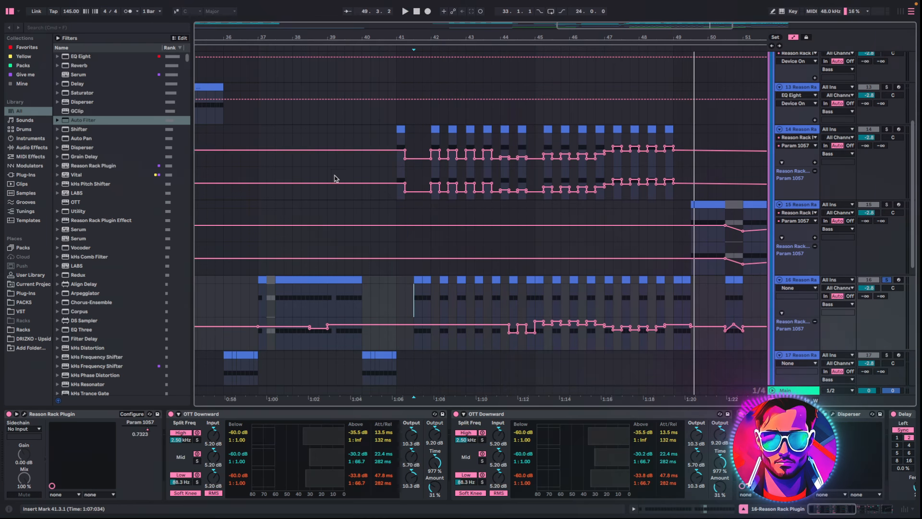
Open the Reason Rack Plugin on track 16, examine the Malström's filter frequency knob, and close the rack window.
left_click(802, 282)
left_click(24, 414)
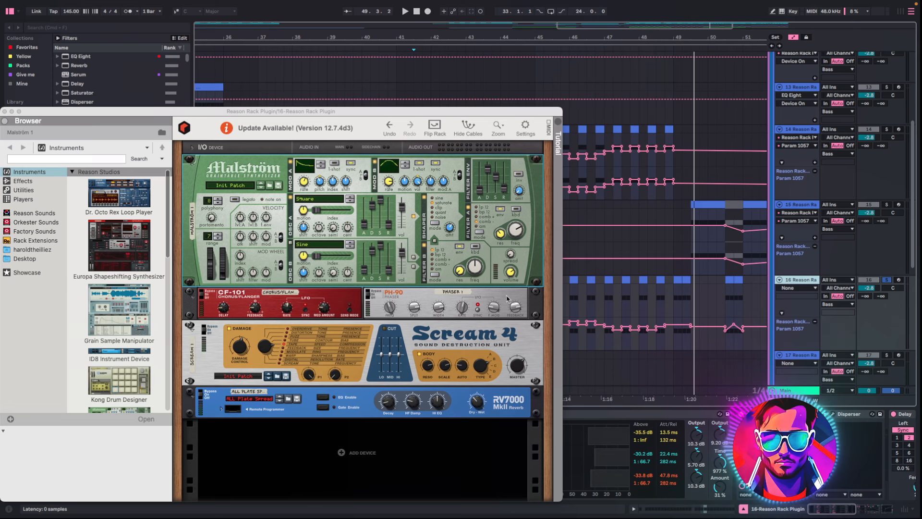
left_click_drag(262, 114, 365, 102)
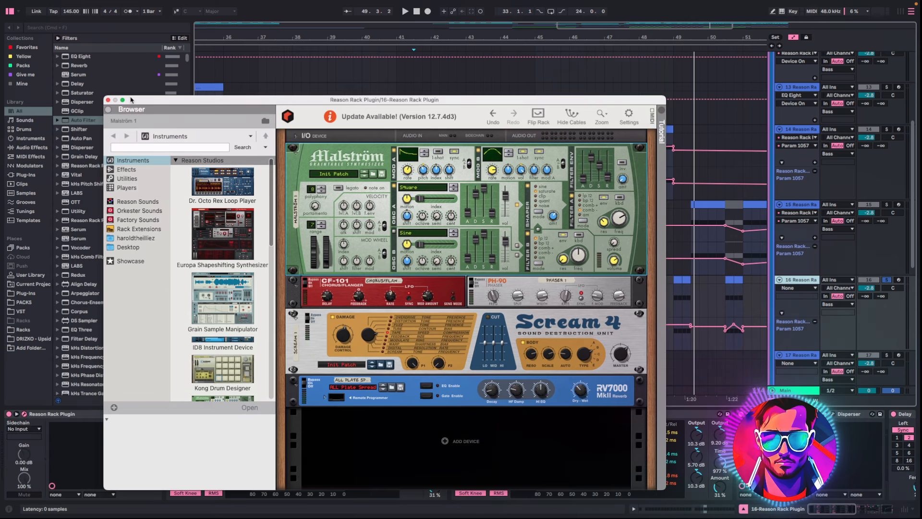
left_click_drag(131, 99, 114, 93)
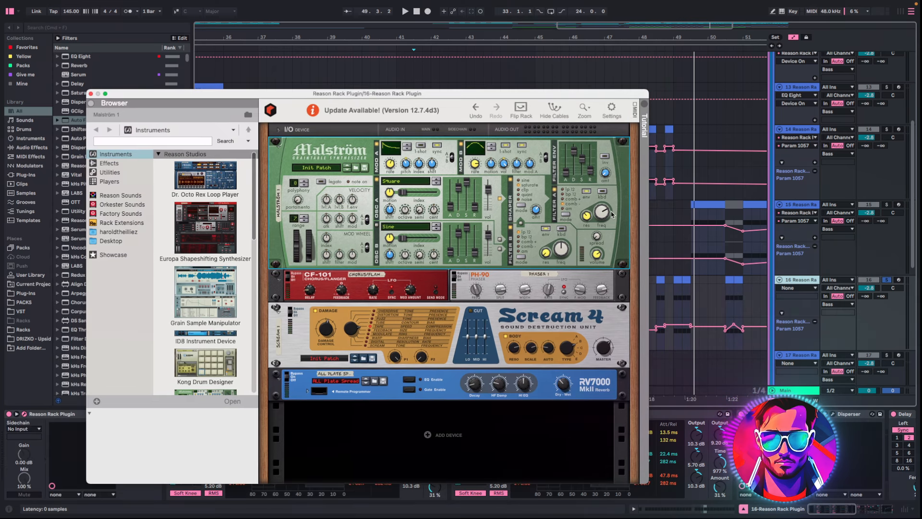
left_click(91, 93)
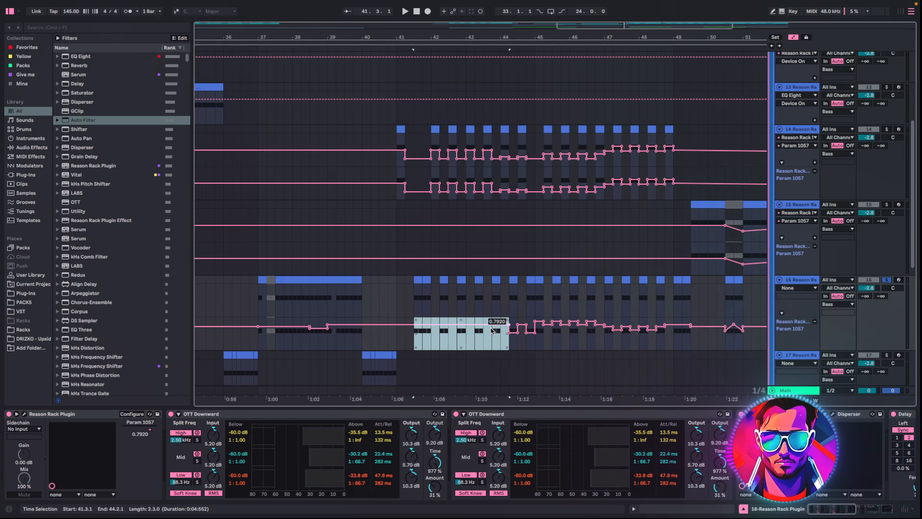
Highlight the stepped sections of track 16's Param 1057 automation one after another from bar 44 through bar 48.
left_click(514, 341)
left_click(530, 344)
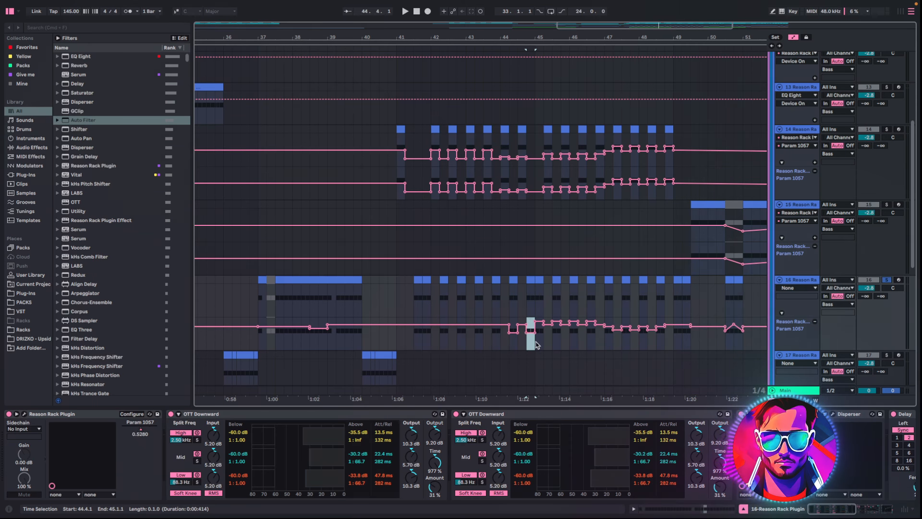
left_click(539, 344)
left_click(557, 344)
left_click_drag(565, 342, 663, 339)
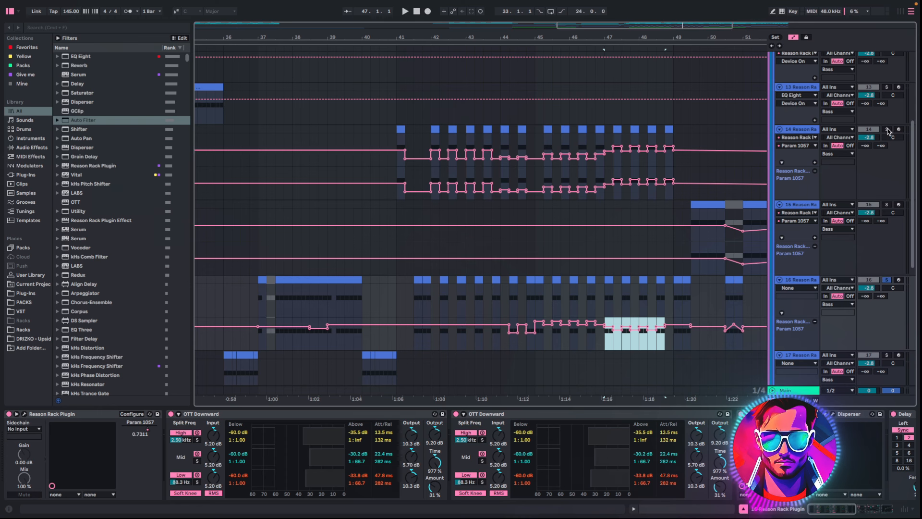
Solo track 14 together with track 16 and audition both basses from bar 41, ending with the solo cleared.
left_click(414, 127)
left_click(400, 129)
key("space")
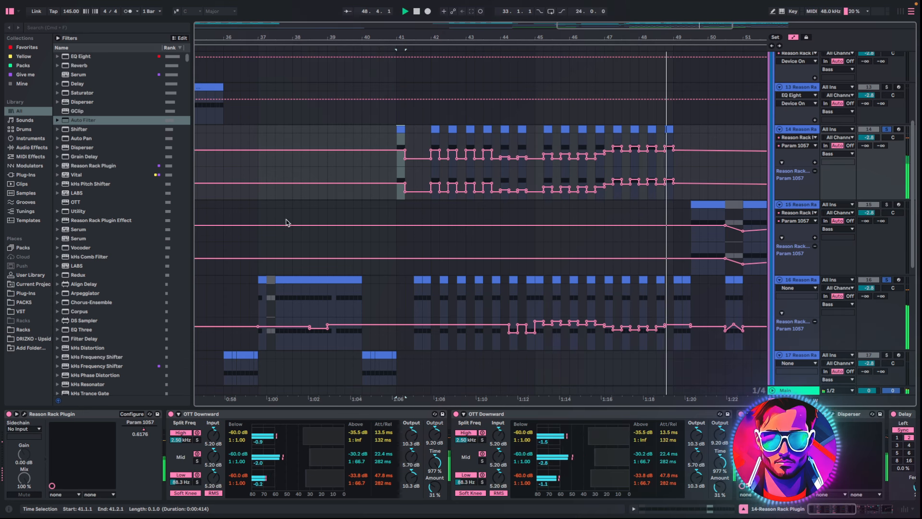
key("space")
key("s")
Solo track 15 and audition its bass clips with the Param 1057 automation from bar 49.3.
scroll(288, 221, "right", 5)
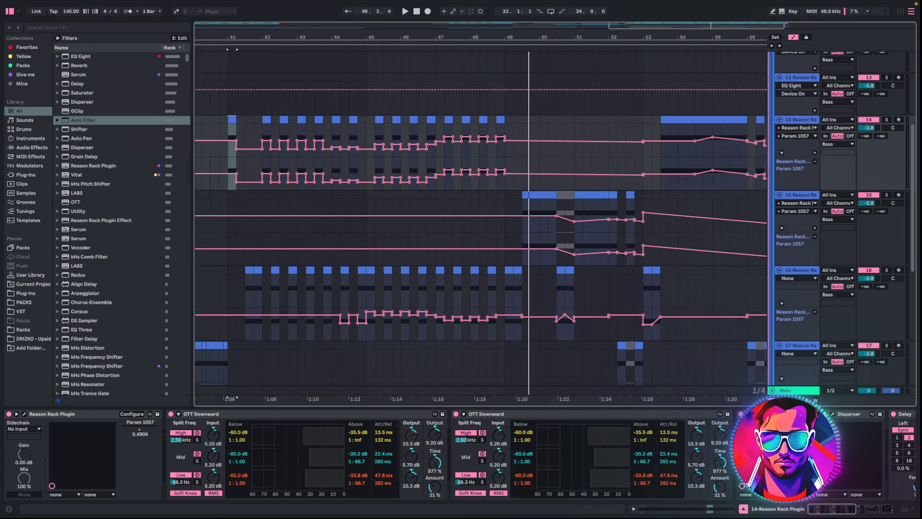
left_click(434, 214)
key("s")
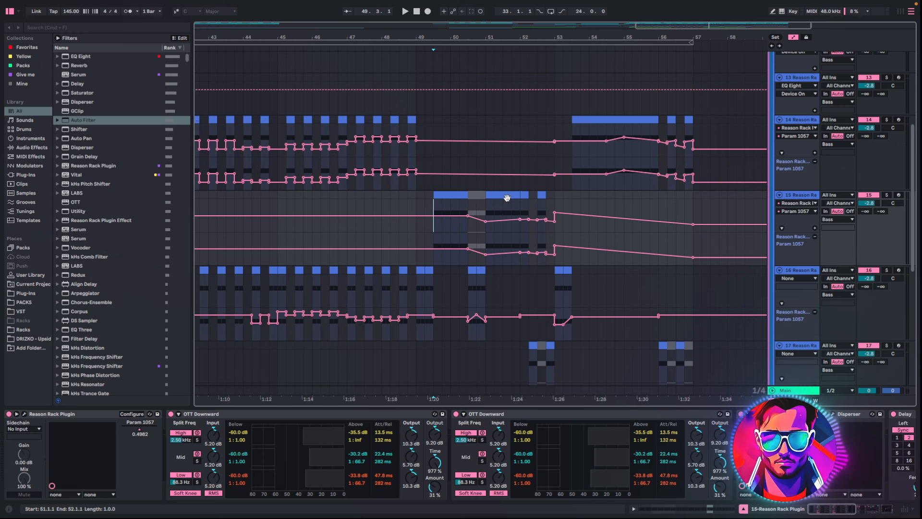
key("space")
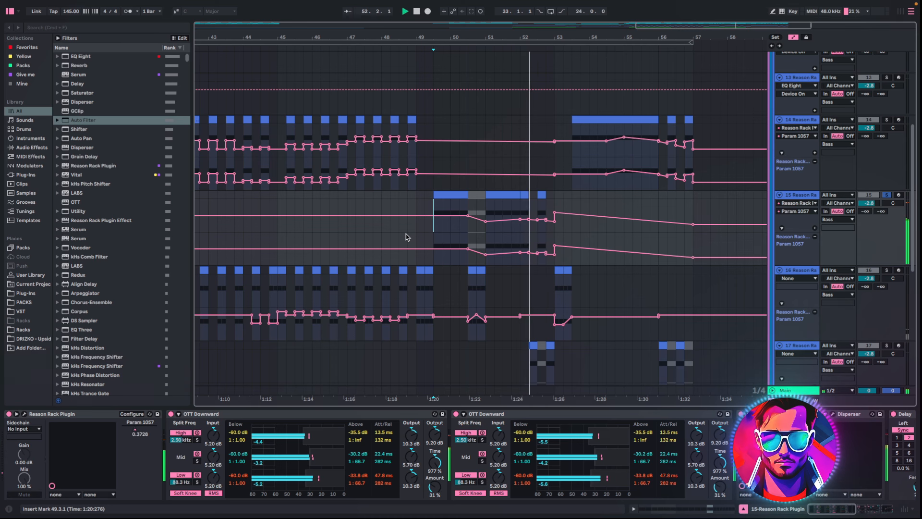
key("space")
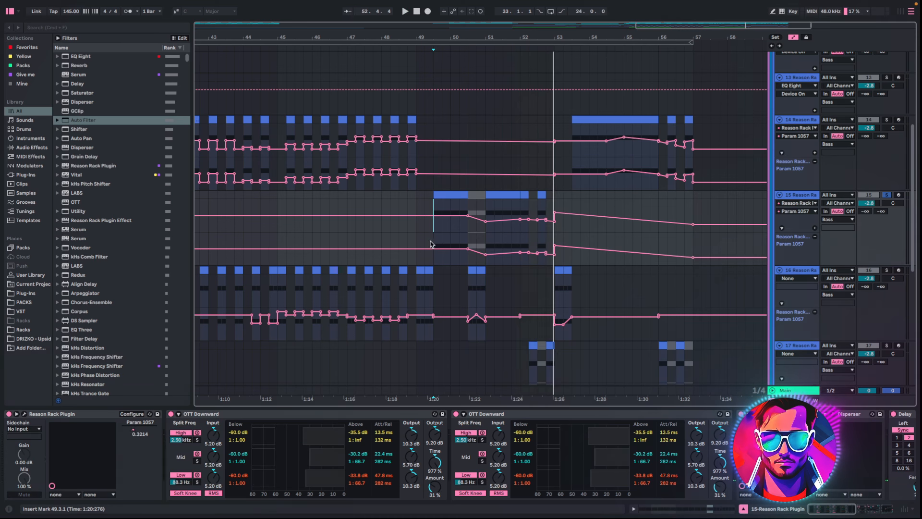
Open the Reason Rack Plugin on track 15, audition the clips from bar 51 beside the Malström, and close the window.
left_click(23, 414)
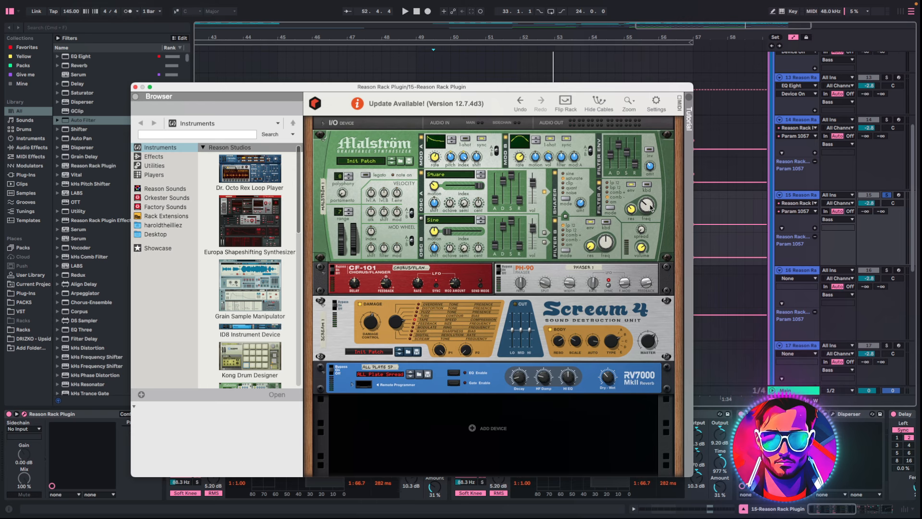
left_click_drag(198, 87, 0, 125)
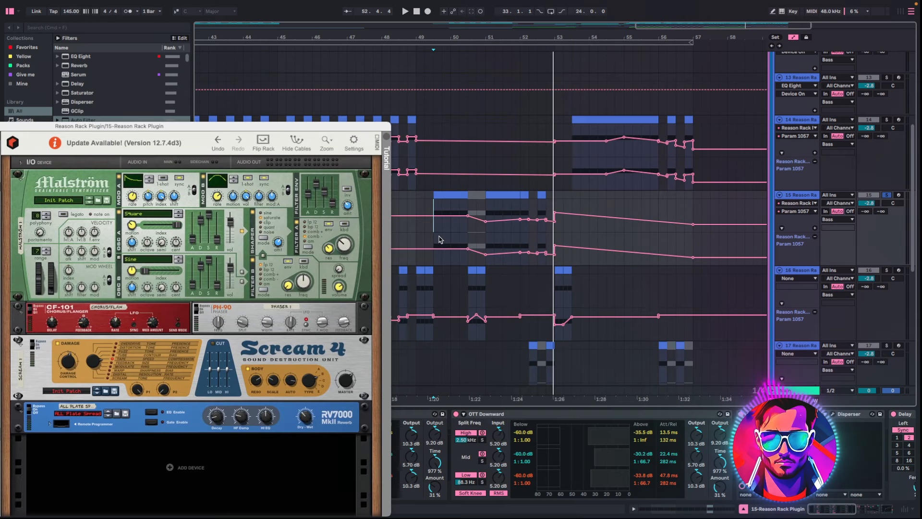
left_click(433, 246)
key("space")
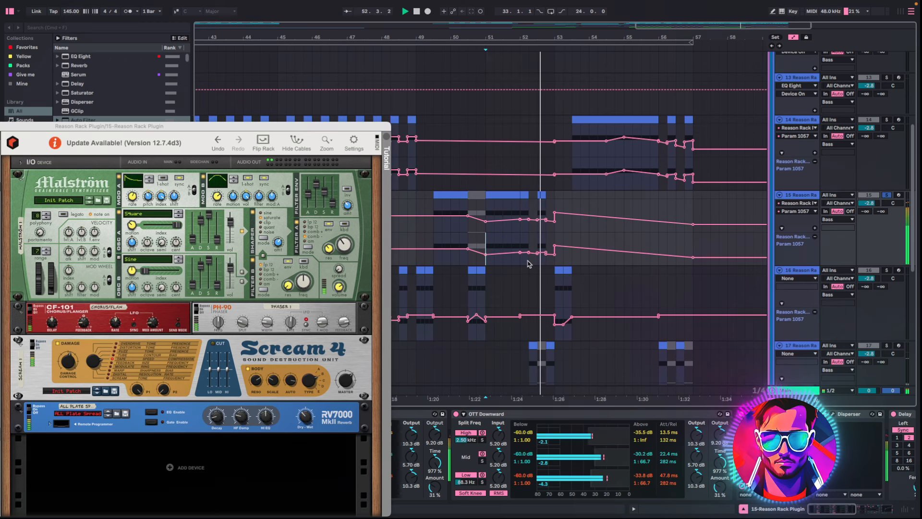
left_click(543, 311)
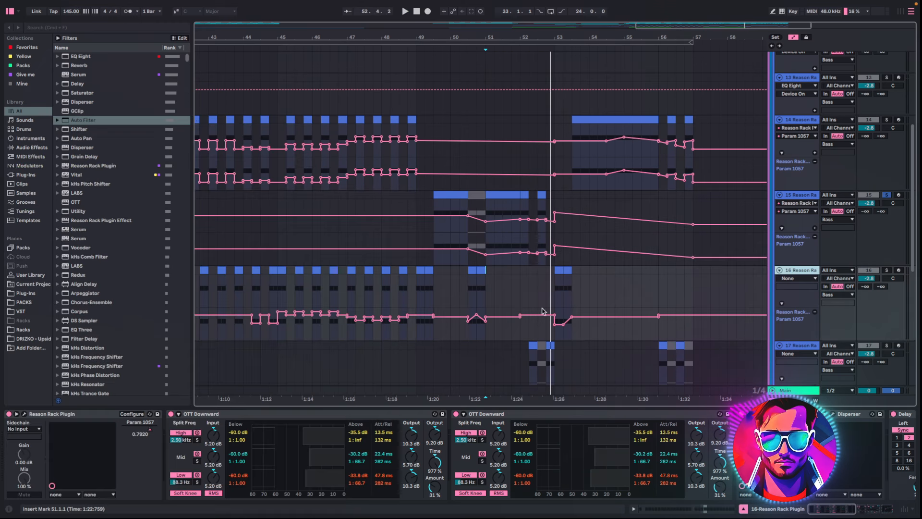
Solo and audition track 16's short clip from bar 50.3, and select track 17's clip at bar 40 for comparison.
left_click(468, 289)
key("space")
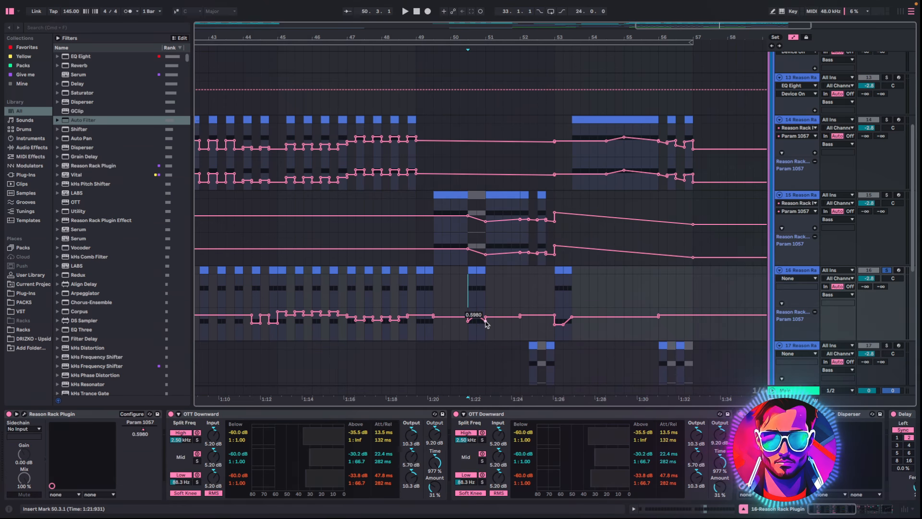
key("space")
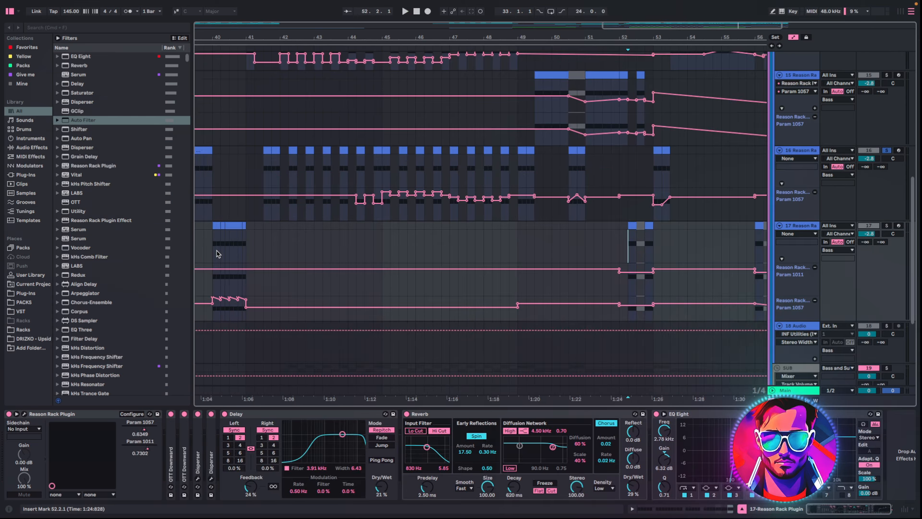
left_click_drag(217, 253, 247, 253)
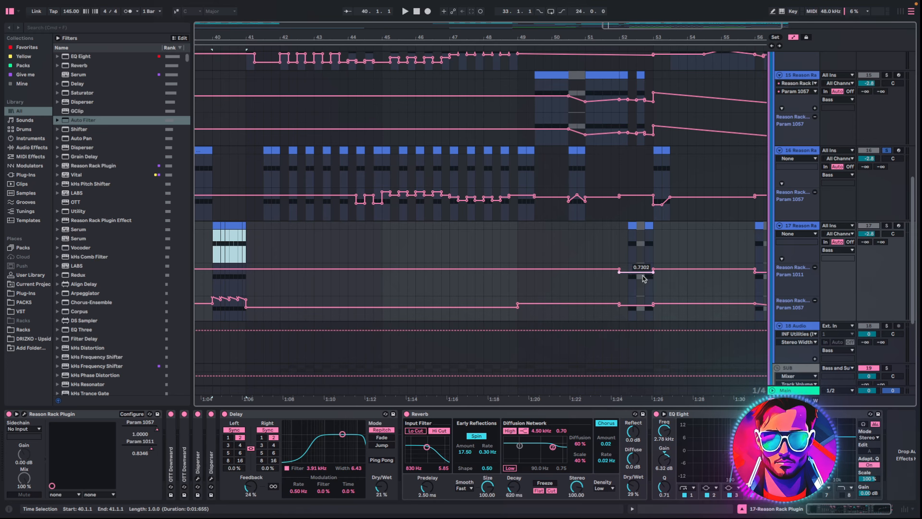
Solo track 14 and audition its long bass clip with the rising and falling Param 1057 automation from bar 53.3.
scroll(532, 213, "up", 5)
scroll(532, 214, "right", 3)
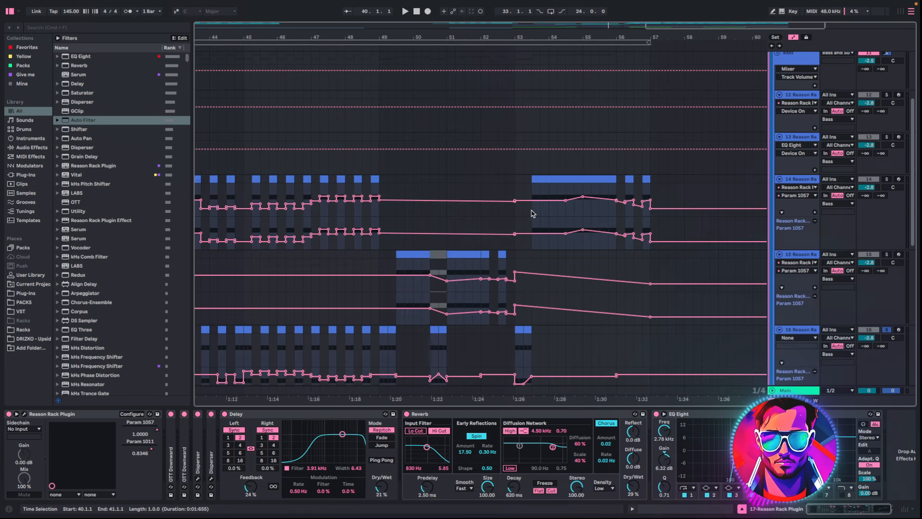
left_click(532, 213)
key("space")
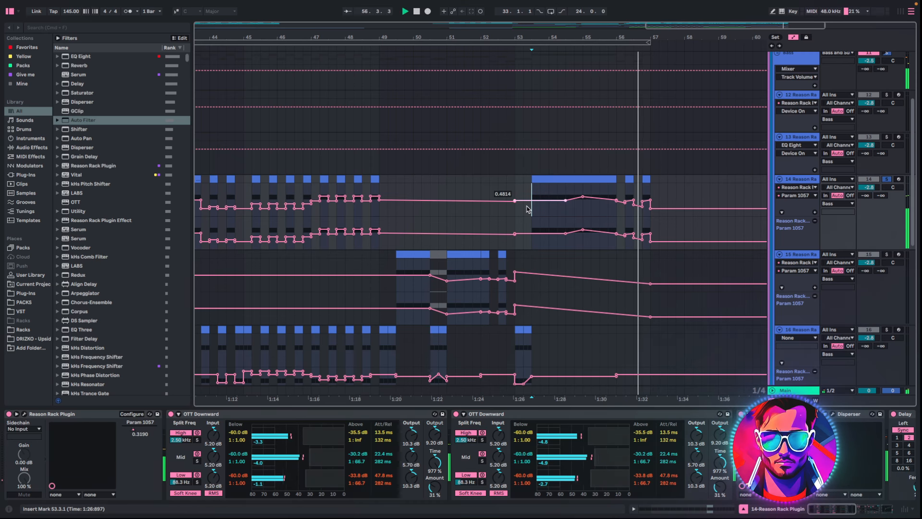
key("space")
Review the bass tracks' automation across the arrangement and open track 14's Reason Rack Plugin to examine the Malström's filter frequency knob.
scroll(466, 194, "left", 5)
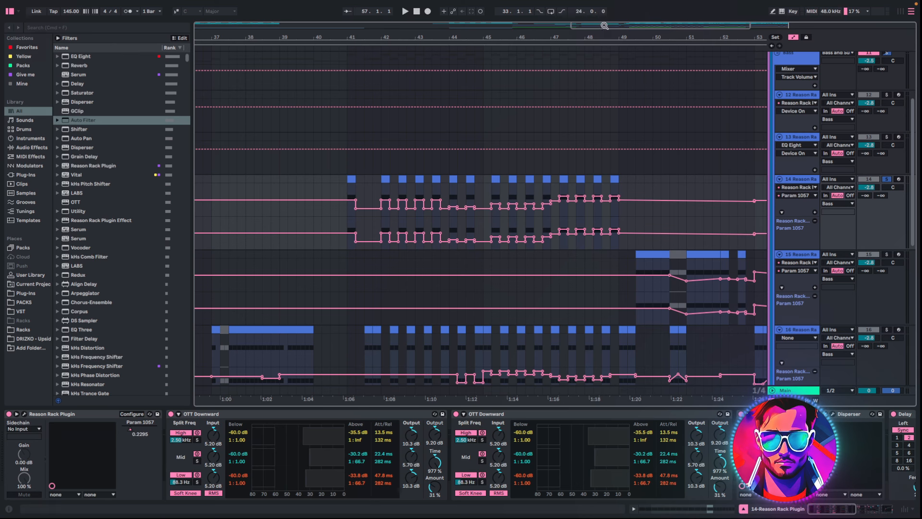
left_click_drag(582, 28, 657, 28)
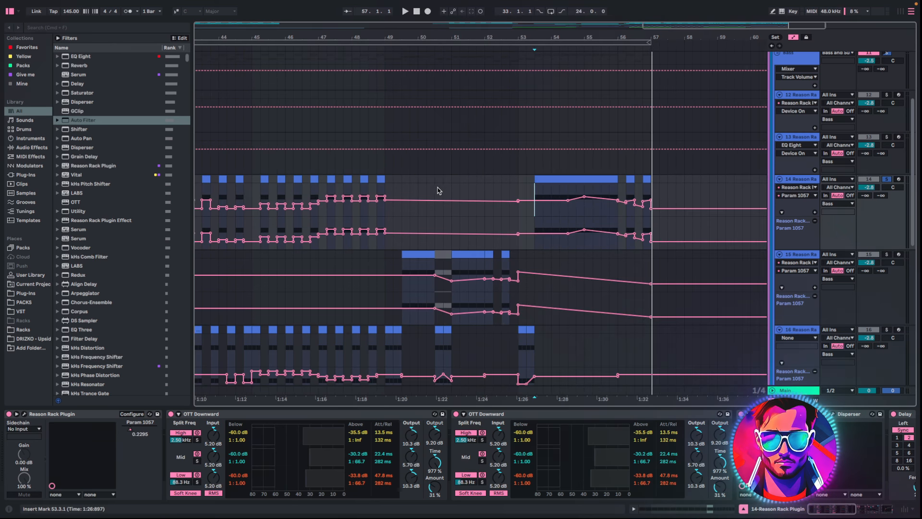
scroll(488, 231, "down", 5)
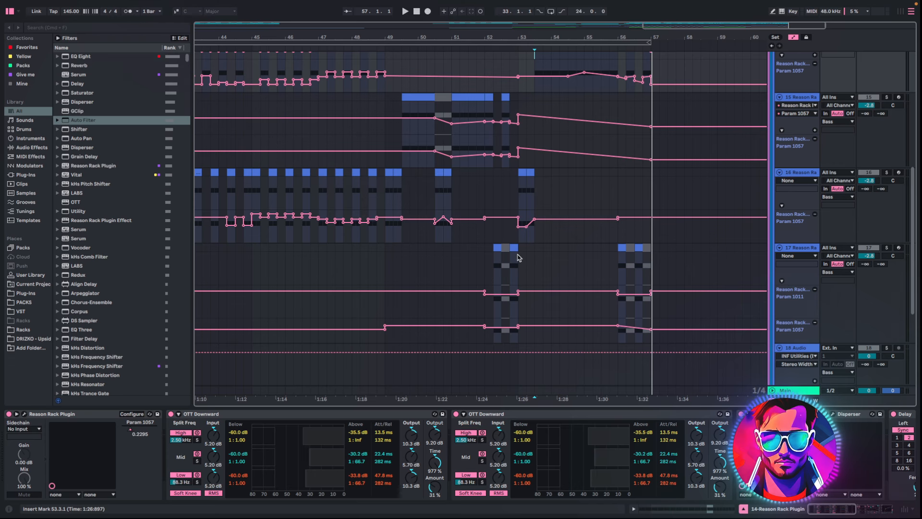
scroll(518, 258, "up", 8)
left_click_drag(676, 26, 438, 27)
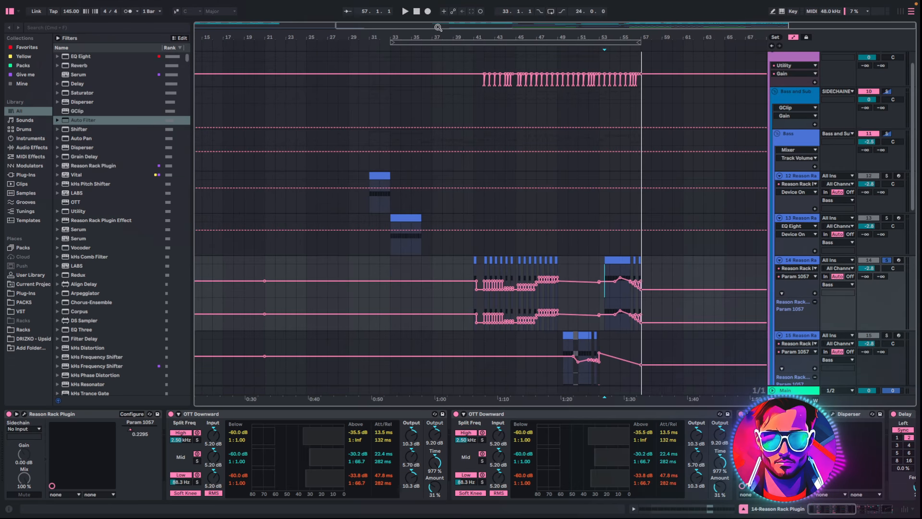
left_click(24, 414)
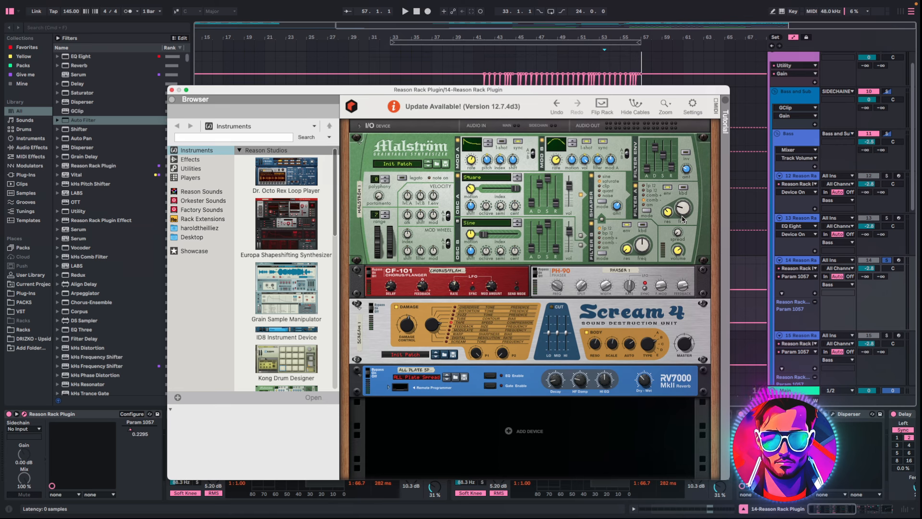
mouse_move(579, 284)
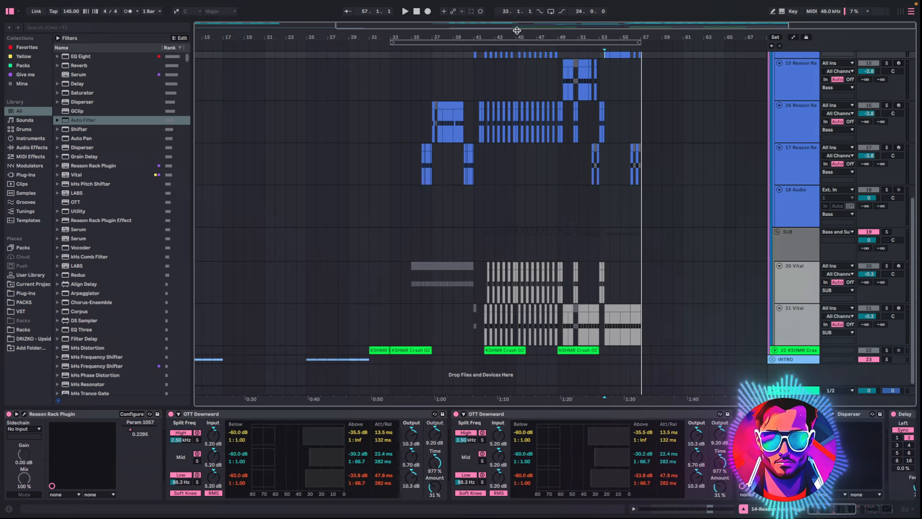
Open the Vital on track 21 and compare the first two frames of oscillator 1's Basic Shapes wavetable in the wavetable editor.
key("plus")
key("plus")
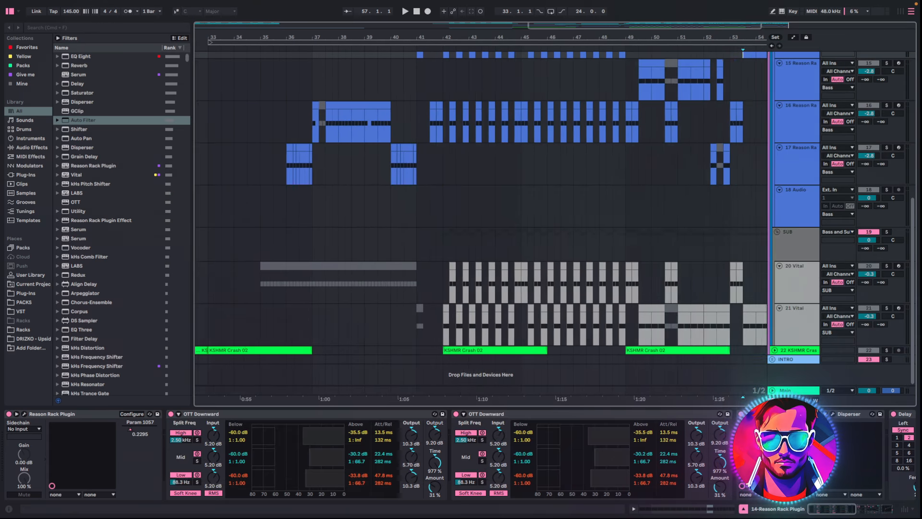
mouse_move(598, 37)
left_mouse_down()
mouse_move(599, 51)
mouse_move(468, 41)
left_mouse_up()
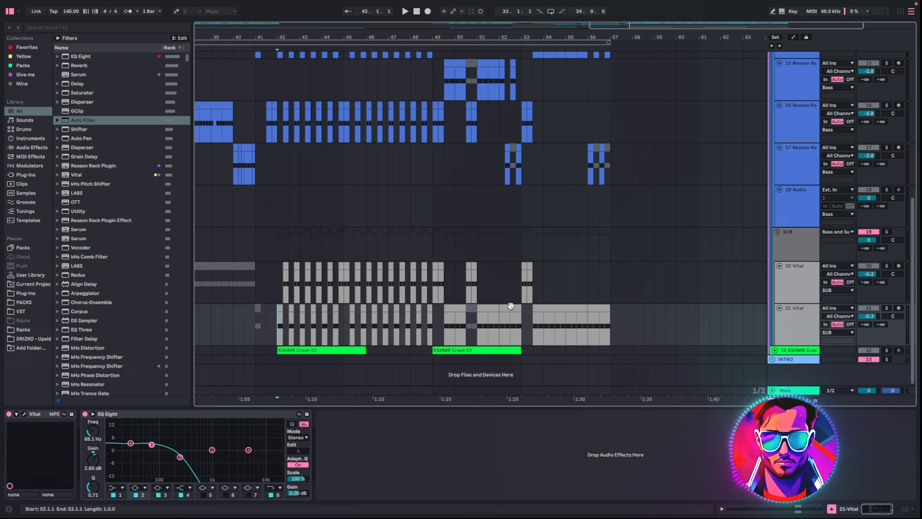
left_click(24, 413)
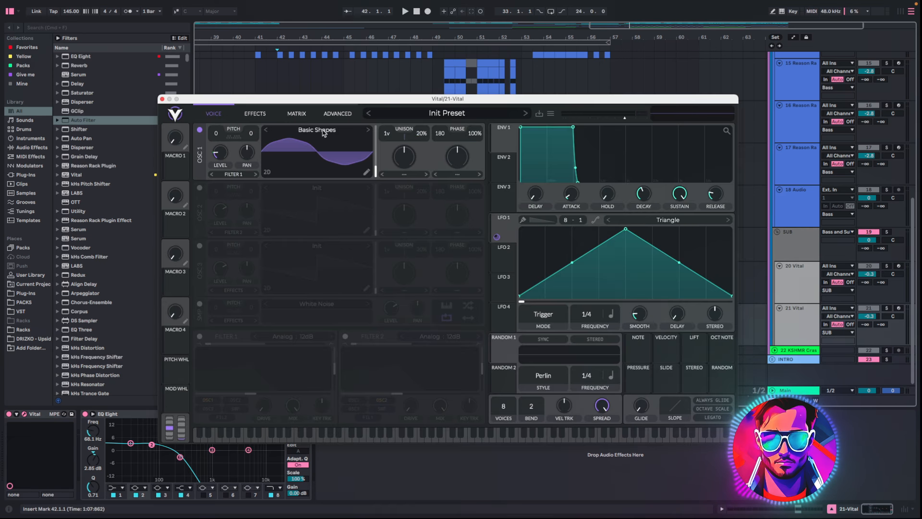
left_click(284, 154)
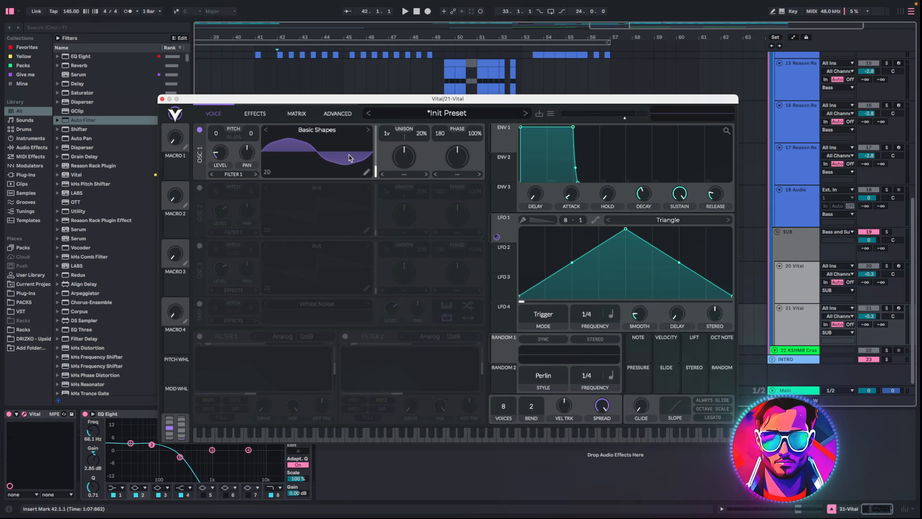
left_click(366, 172)
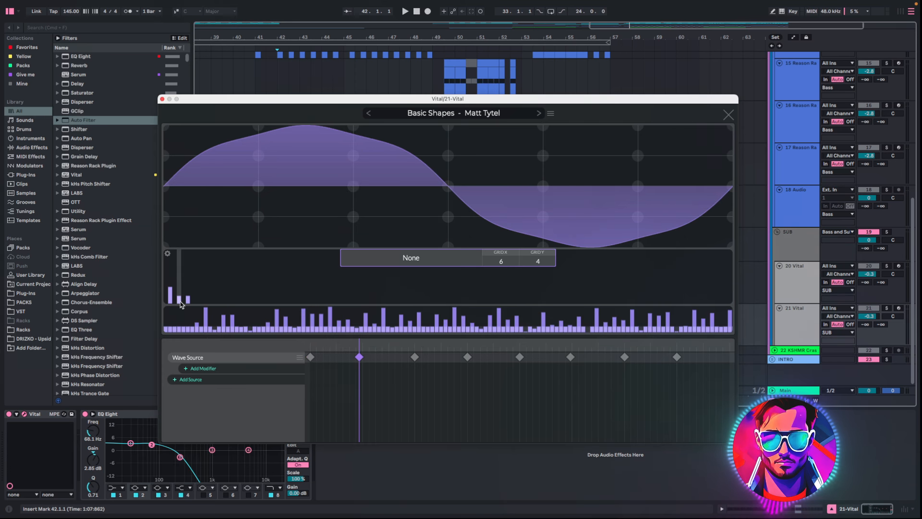
left_click(310, 358)
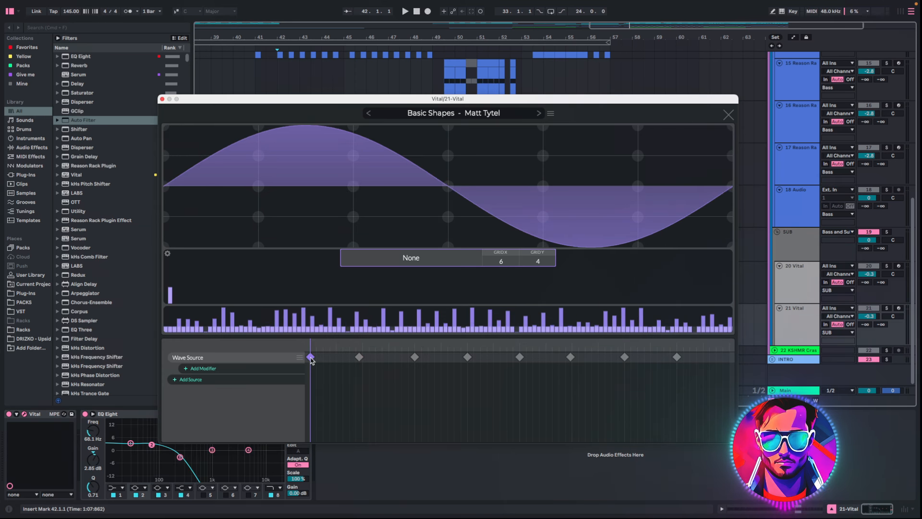
left_click(359, 357)
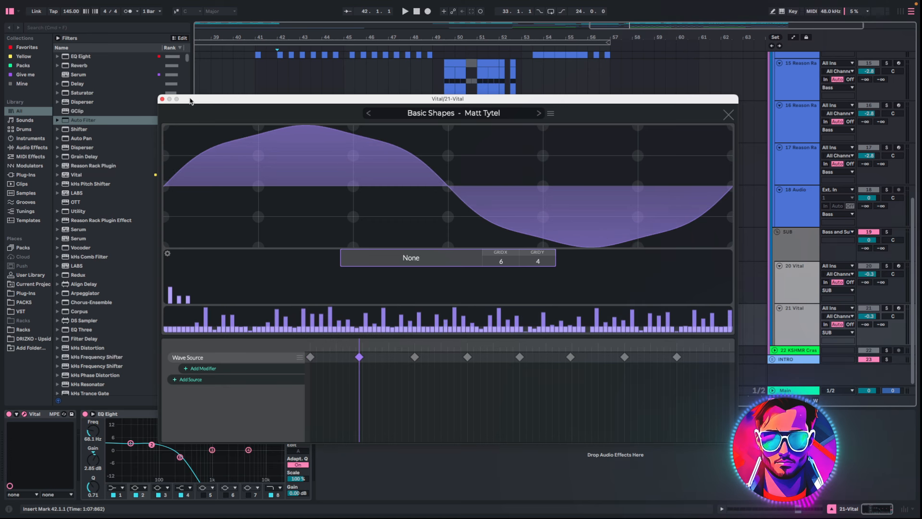
Reopen track 21's Vital, inspect its modulation matrix and effects pages, and close the plugin window.
left_click(25, 413)
left_click(25, 413)
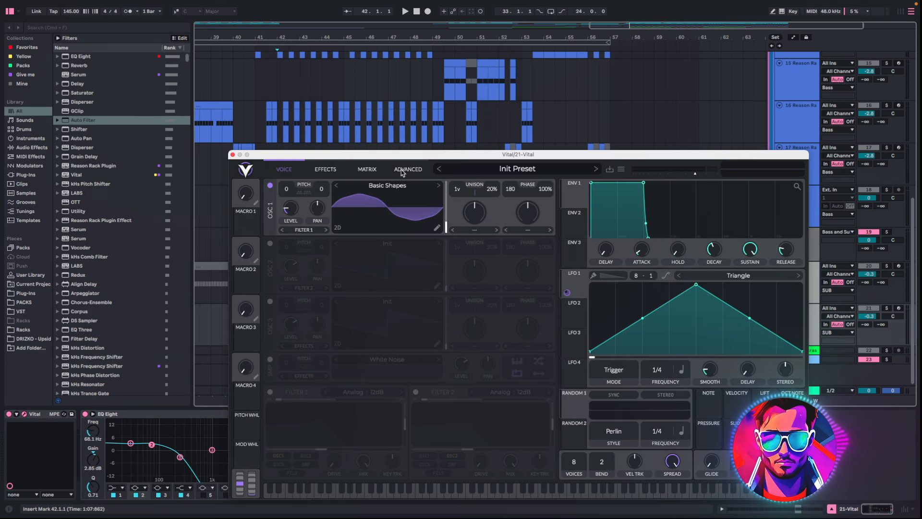
left_click(374, 172)
left_click(316, 171)
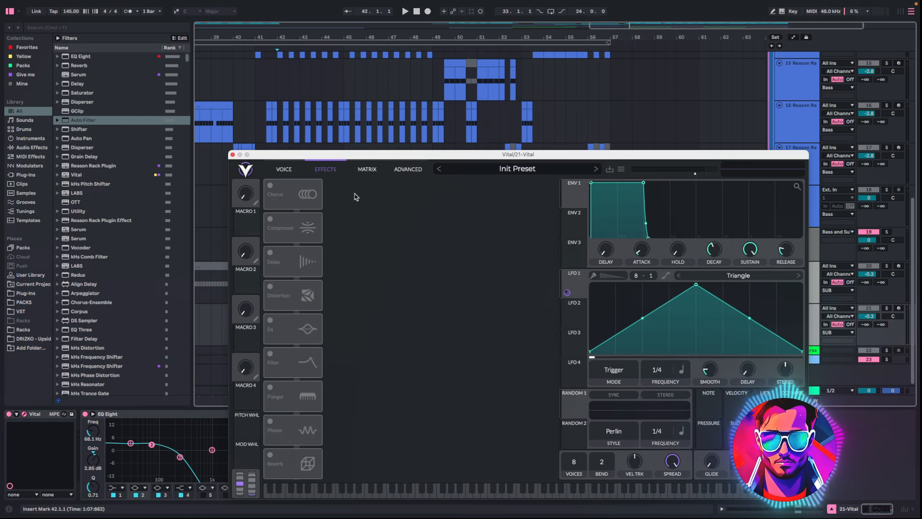
left_click(233, 154)
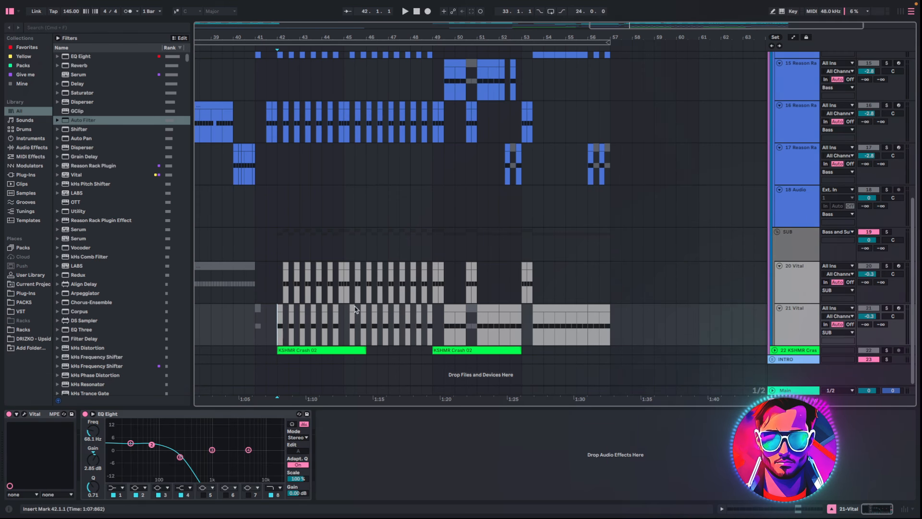
Audition the soloed SUB group's Vital clips from bar 42 and return to the bass tracks above them.
left_click(282, 282)
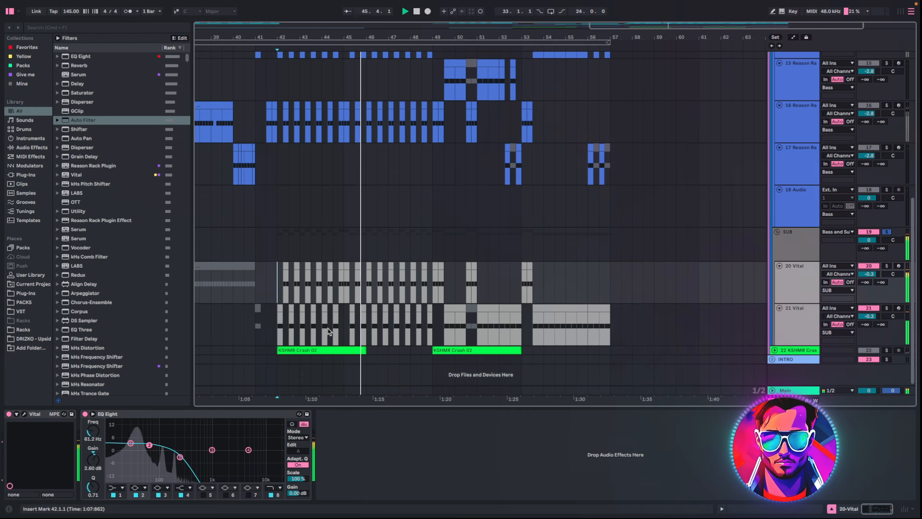
key("space")
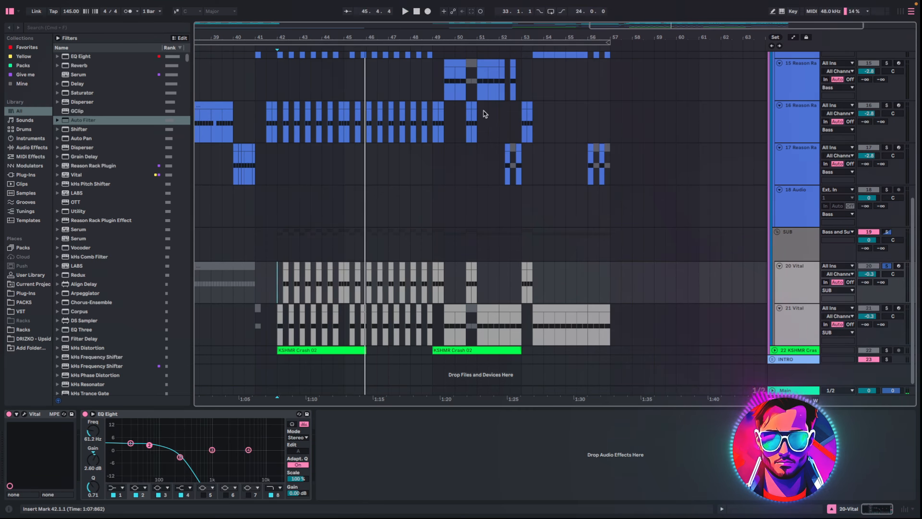
left_click_drag(643, 27, 584, 14)
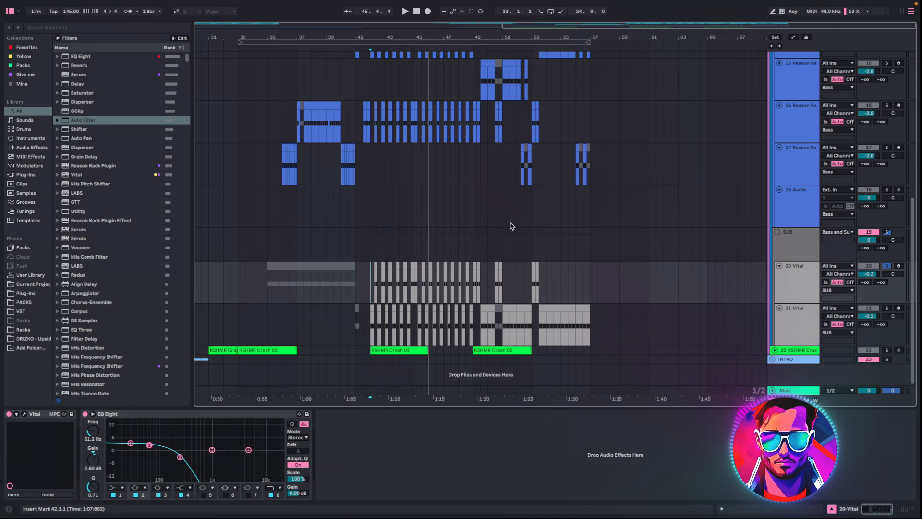
scroll(480, 255, "up", 3)
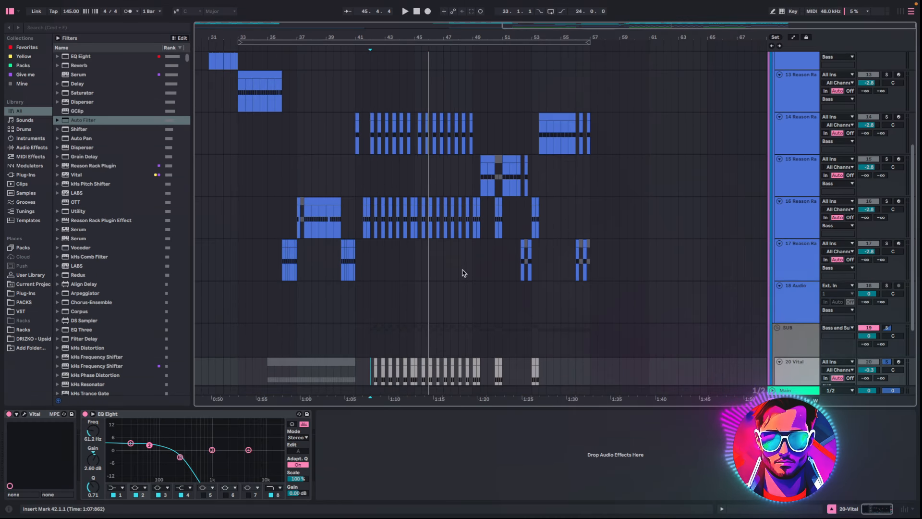